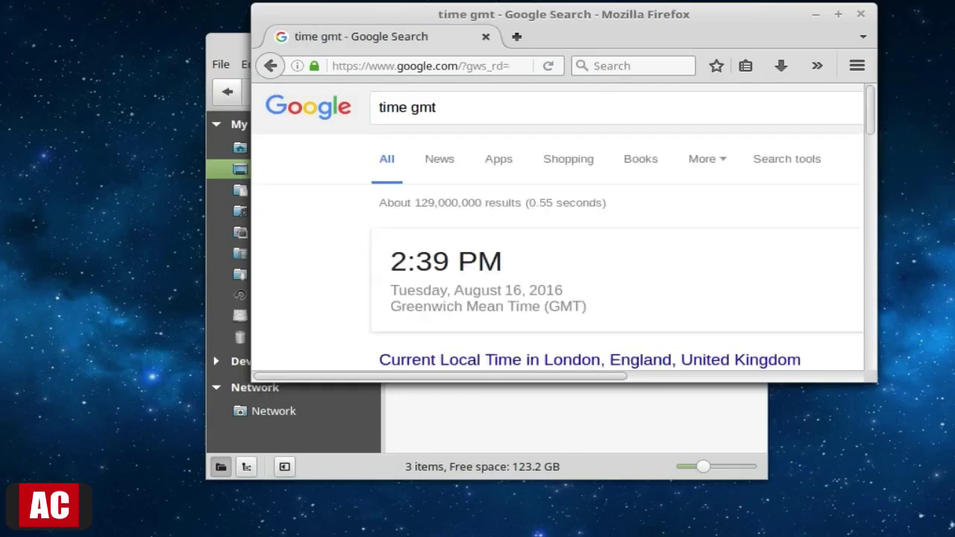
Move the Pictures bookmark directly below Desktop in the file manager's sidebar, and return it to its place below Music
{"action": "left_click", "coordinate": [479, 417]}
{"action": "left_click", "coordinate": [240, 235]}
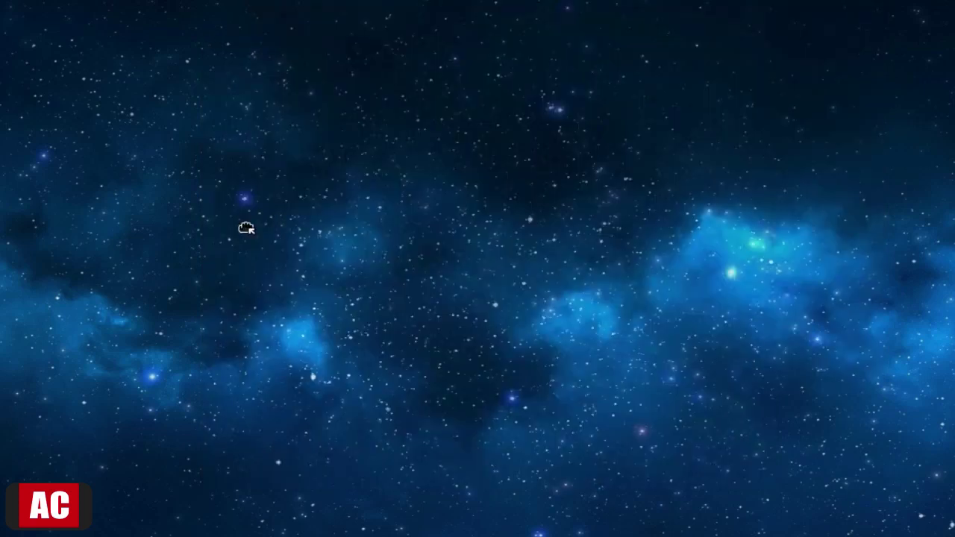
{"action": "left_click_drag", "start_coordinate": [240, 236], "coordinate": [245, 186]}
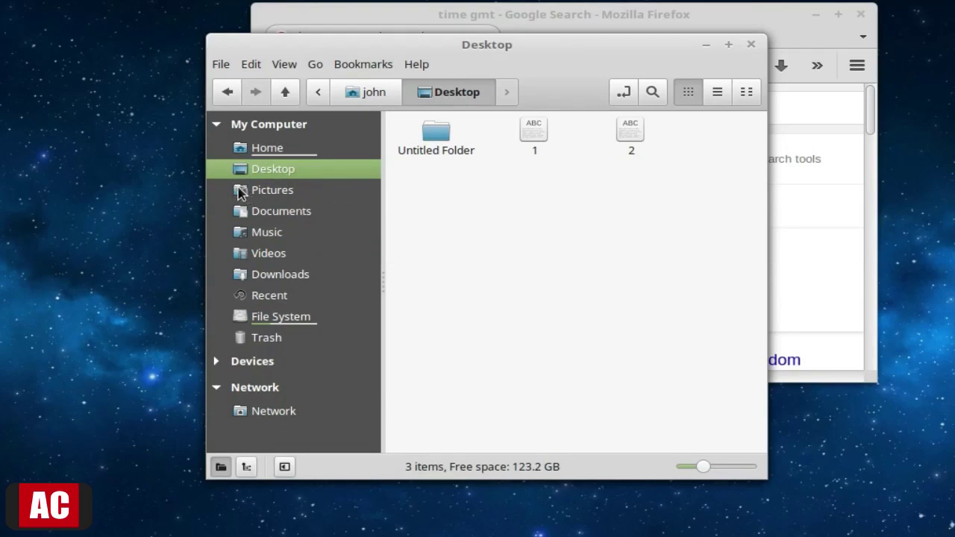
{"action": "left_click_drag", "start_coordinate": [240, 193], "coordinate": [260, 254]}
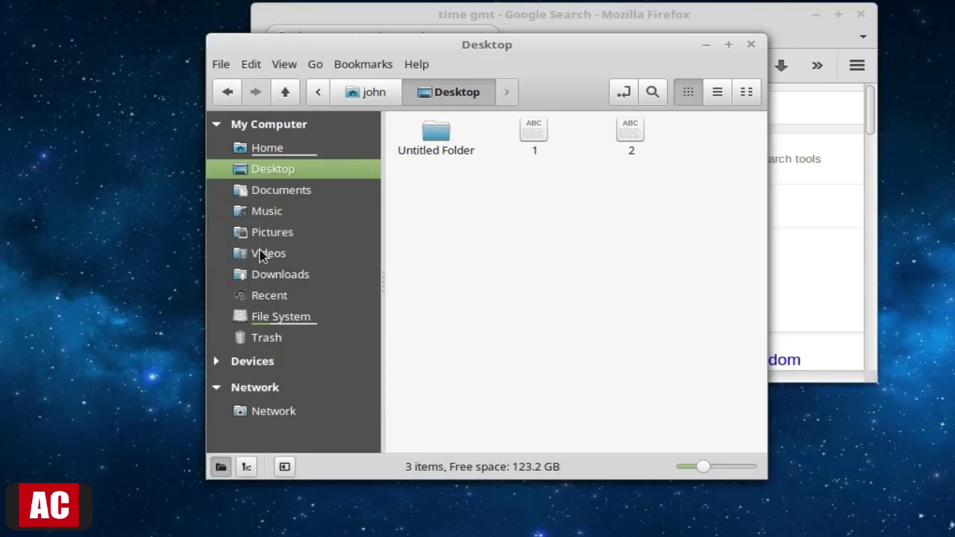
Switch the sidebar to the folder tree, and expand and collapse the Pictures folder
{"action": "left_click", "coordinate": [248, 469]}
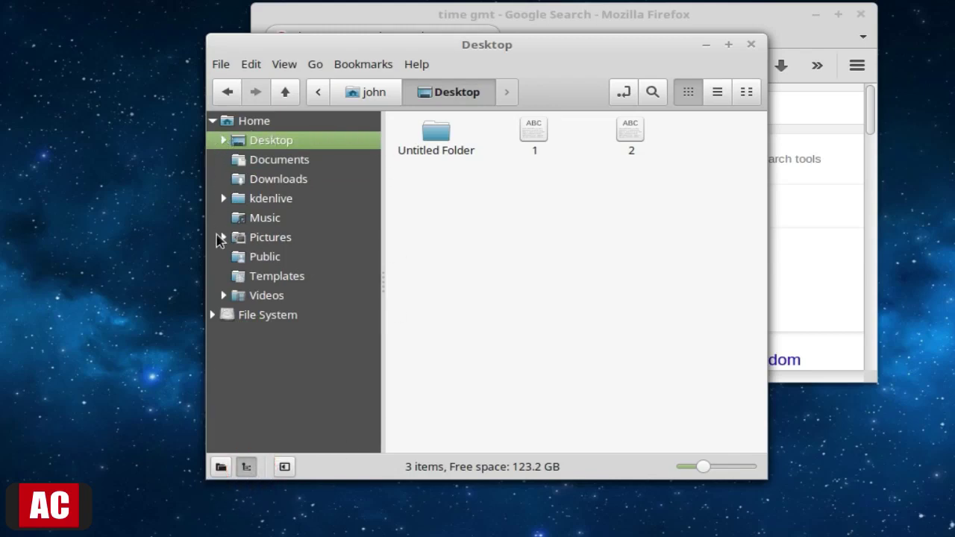
{"action": "left_click", "coordinate": [225, 238]}
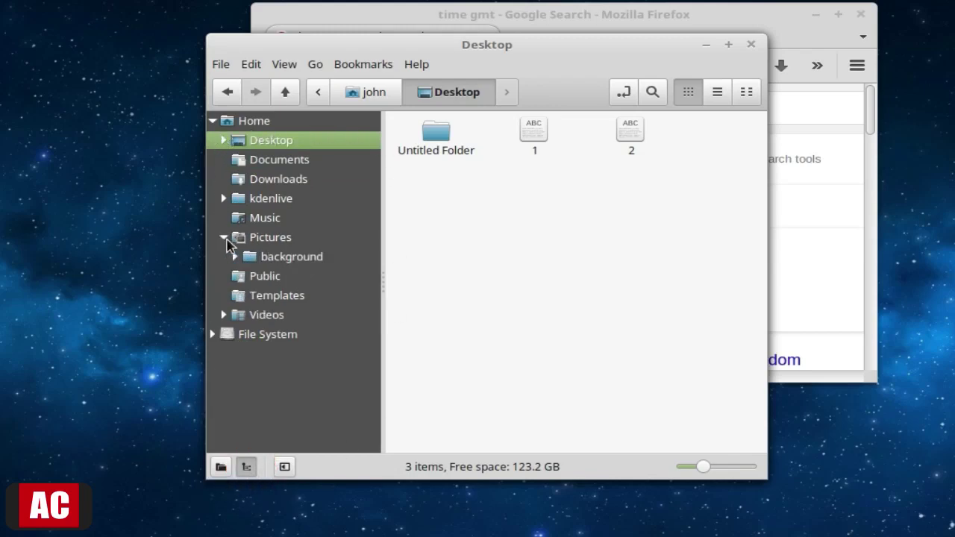
{"action": "left_click", "coordinate": [225, 238]}
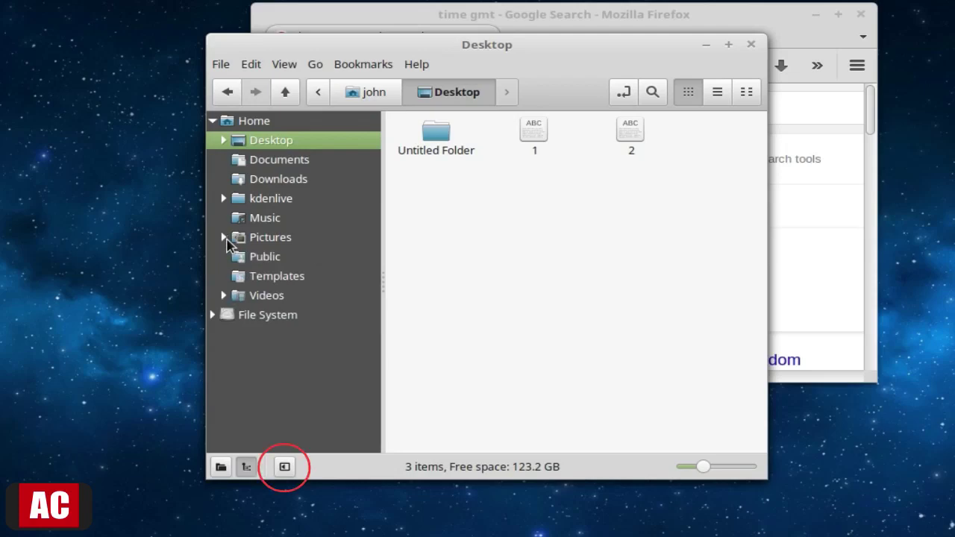
Hide and restore the sidebar, and switch it back to the list of places
{"action": "left_click", "coordinate": [284, 468]}
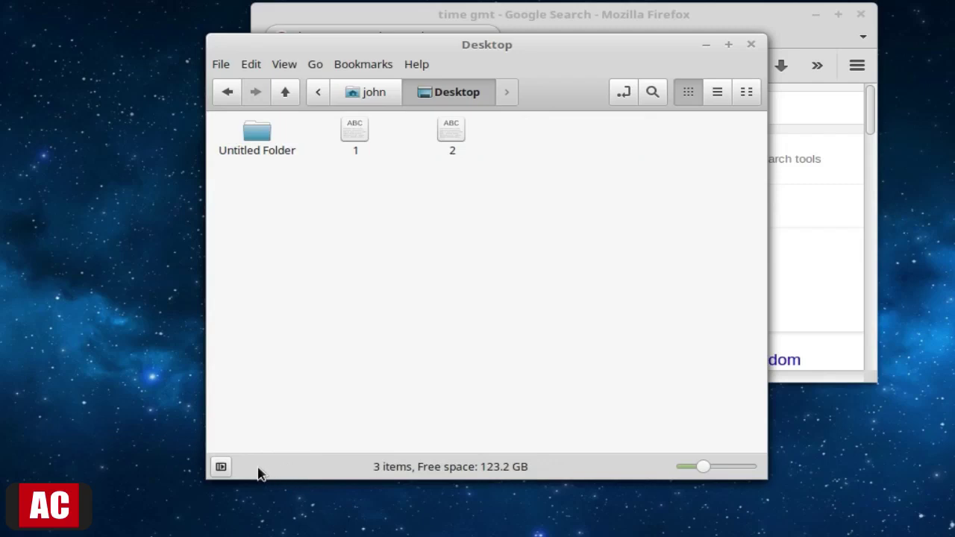
{"action": "left_click", "coordinate": [222, 467]}
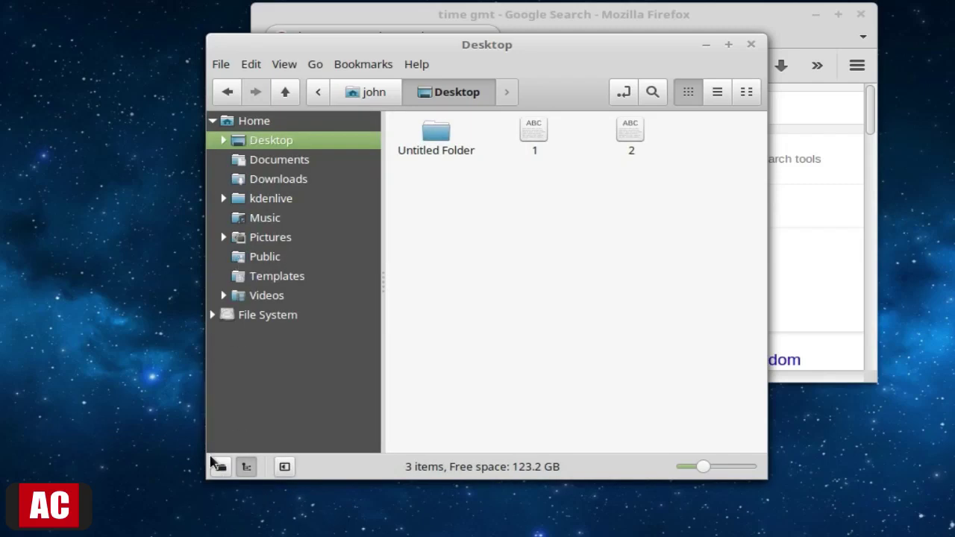
{"action": "left_click", "coordinate": [221, 467]}
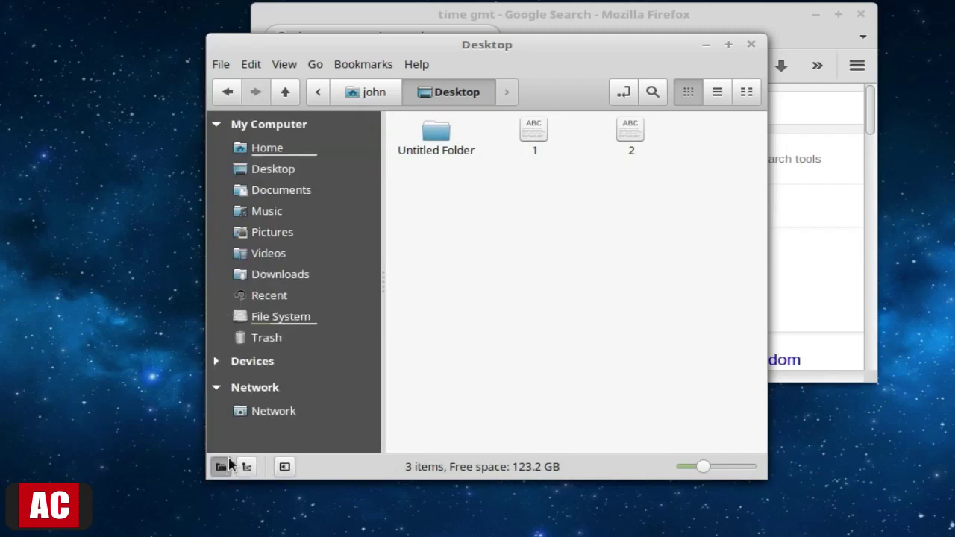
Find sidebar places with type-ahead search, using "mus" first and replacing it with "vid"
{"action": "left_click", "coordinate": [296, 132]}
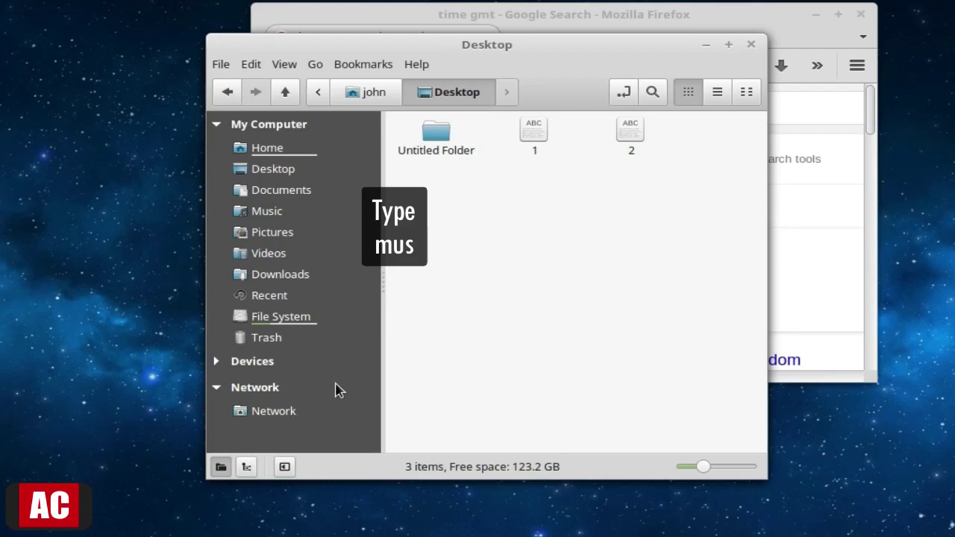
{"action": "type", "text": "mus"}
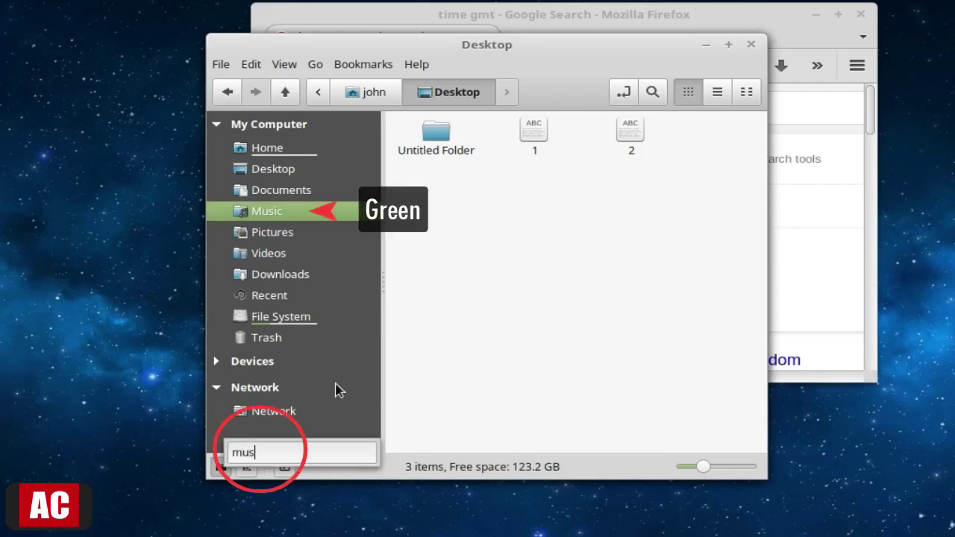
{"action": "key", "text": "BackSpace"}
{"action": "key", "text": "BackSpace"}
{"action": "key", "text": "BackSpace"}
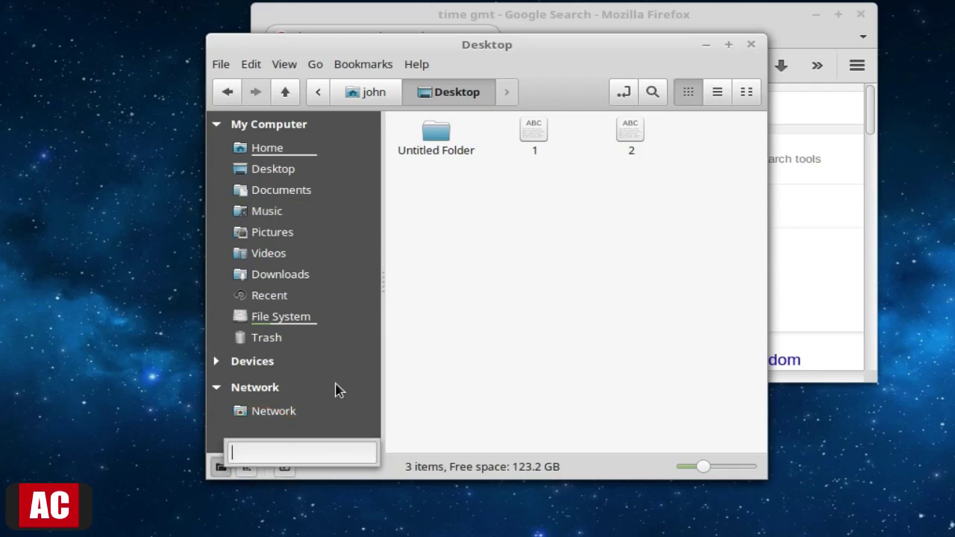
{"action": "type", "text": "vid"}
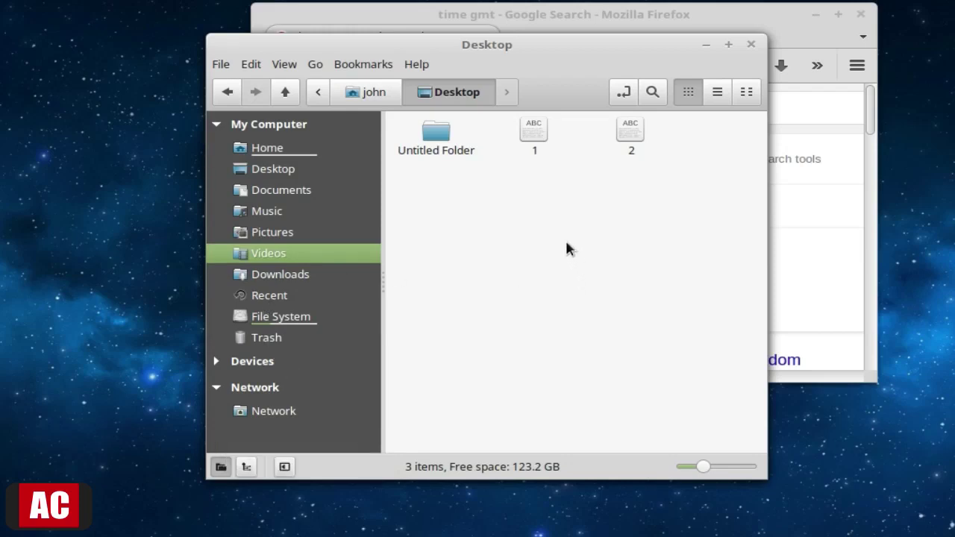
Select Desktop in the sidebar and search its files for "1" and for "2", clearing the search text each time
{"action": "left_click", "coordinate": [275, 173]}
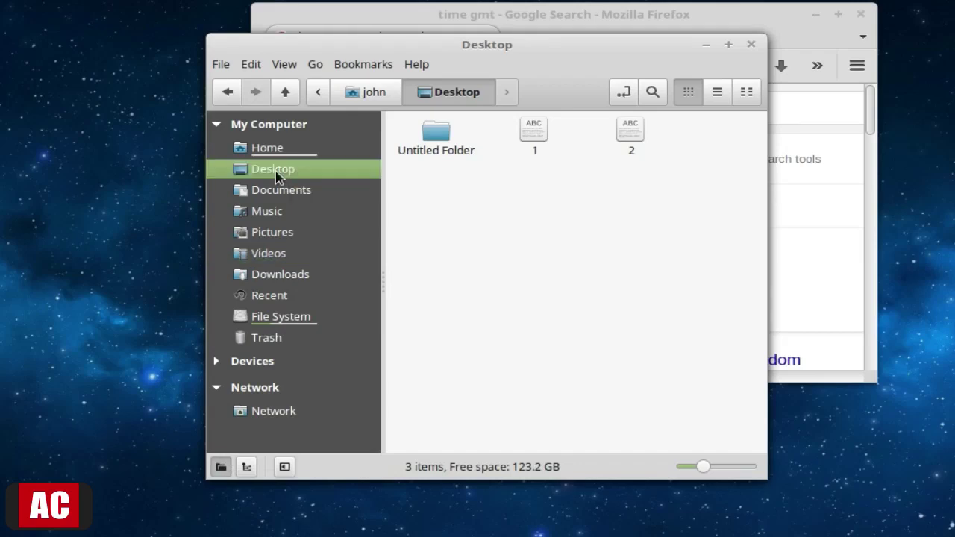
{"action": "left_click", "coordinate": [511, 191]}
{"action": "type", "text": "1"}
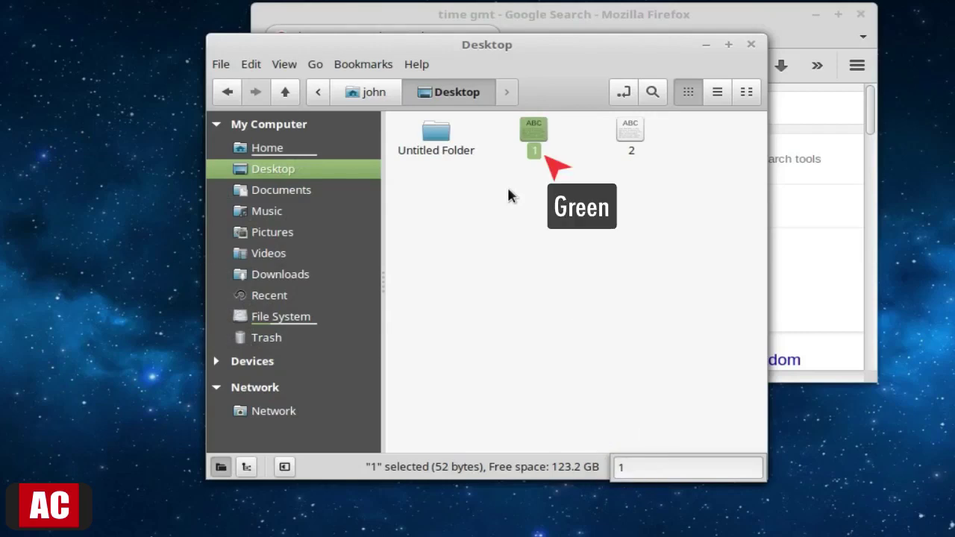
{"action": "key", "text": "BackSpace"}
{"action": "type", "text": "2"}
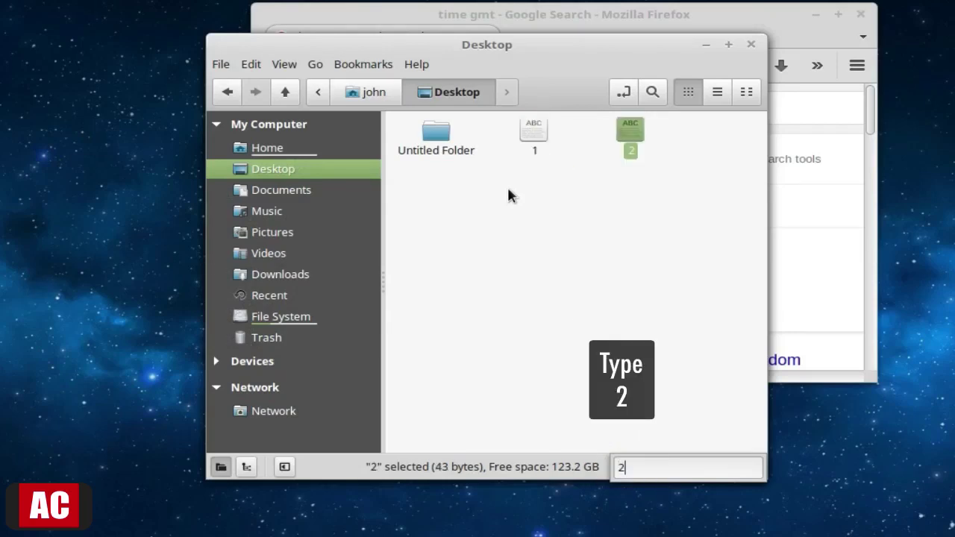
{"action": "key", "text": "BackSpace"}
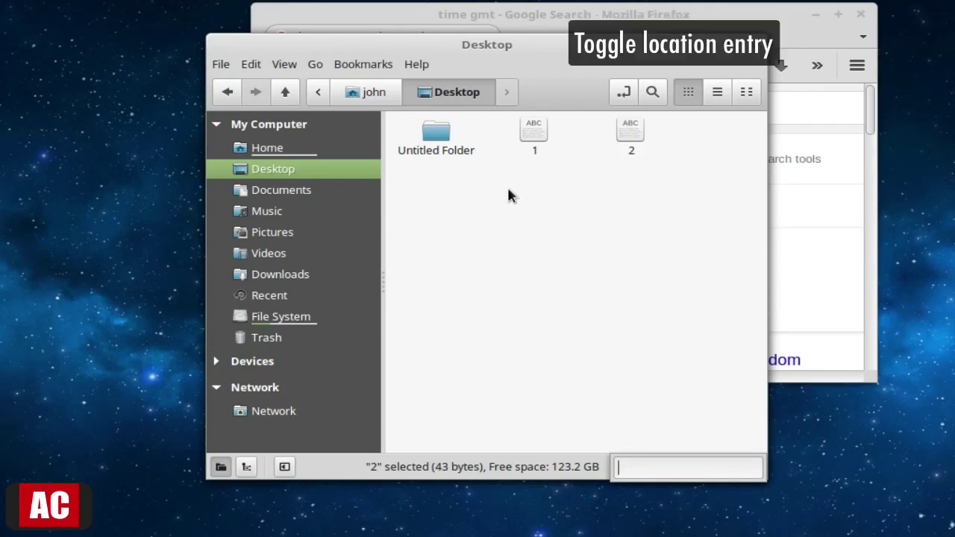
Switch to the editable location entry and open Untitled Folder by appending /Untitled Folder to the Desktop path
{"action": "left_click", "coordinate": [623, 92]}
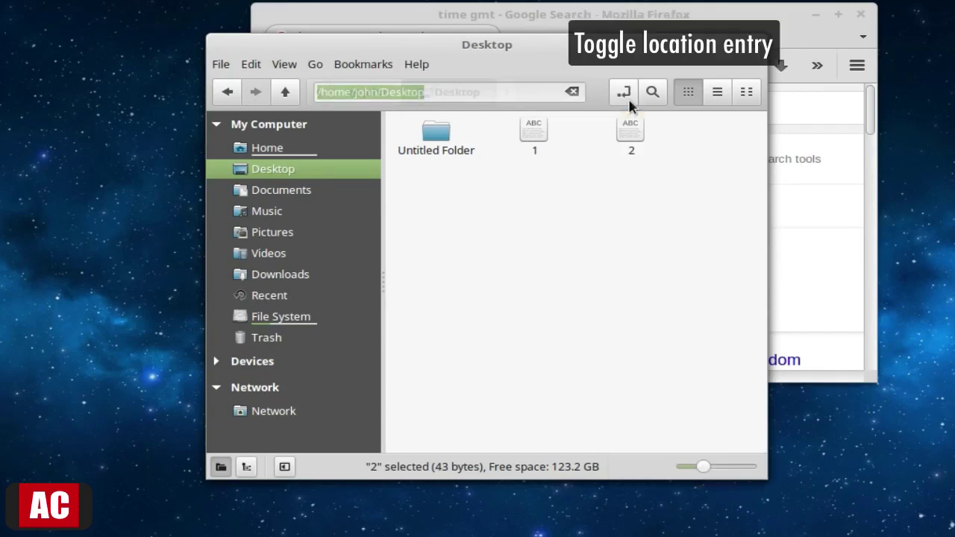
{"action": "left_click", "coordinate": [466, 91]}
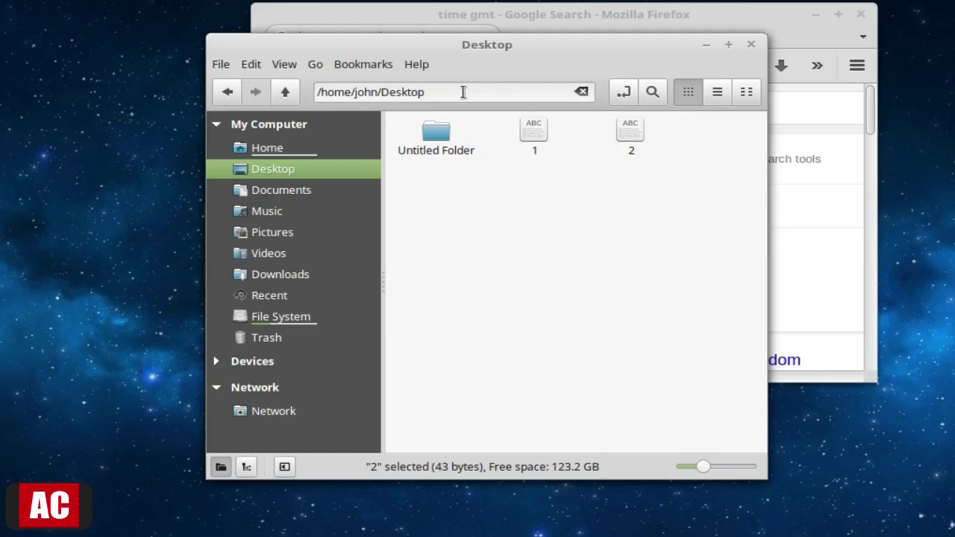
{"action": "type", "text": "/Untitled Folder"}
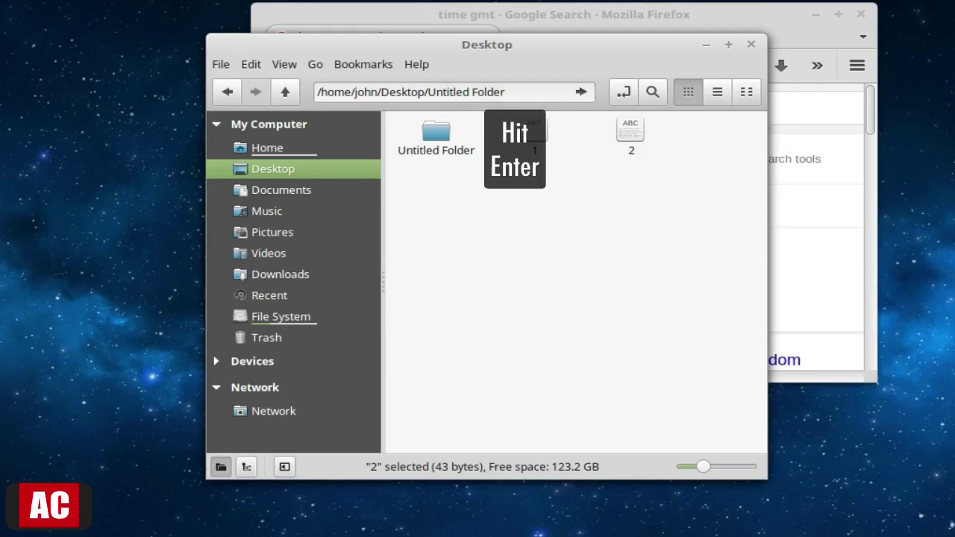
{"action": "key", "text": "Return"}
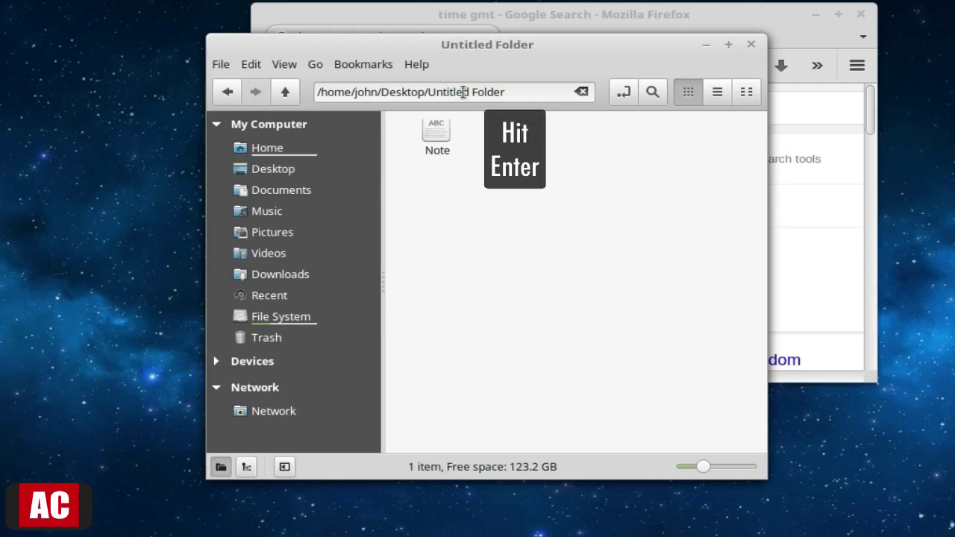
Return to the Desktop folder and assign the Development emblem to file 1 in its properties
{"action": "left_click", "coordinate": [228, 91]}
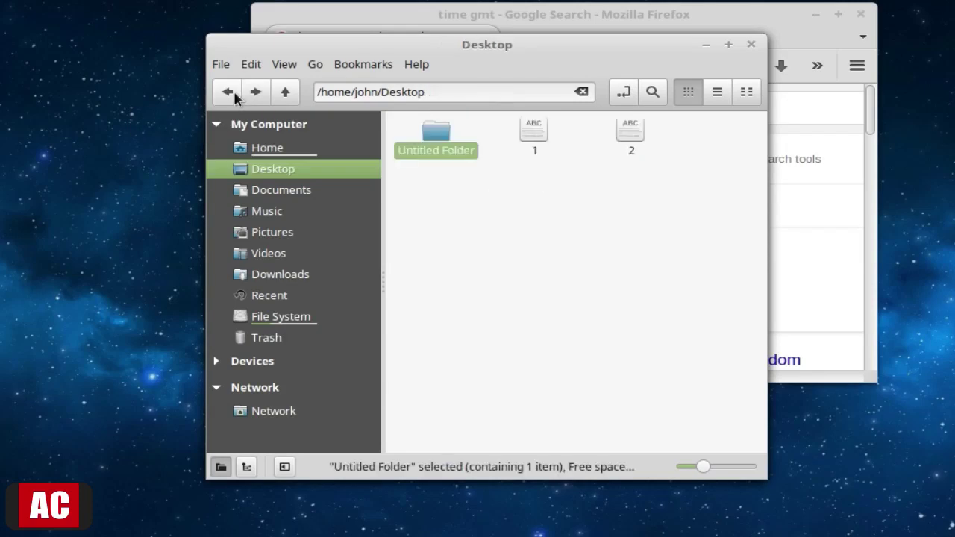
{"action": "left_click", "coordinate": [573, 267]}
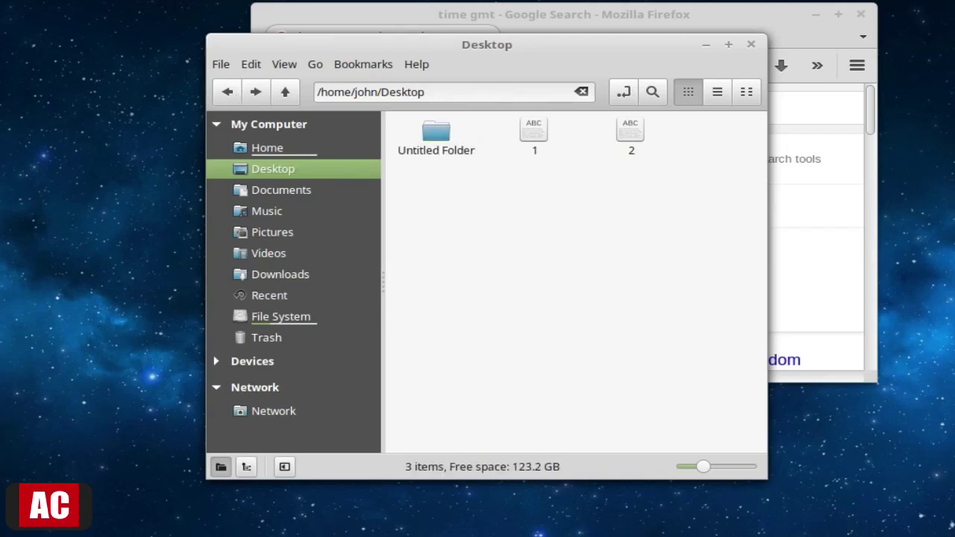
{"action": "left_click", "coordinate": [532, 133]}
{"action": "right_click", "coordinate": [532, 132]}
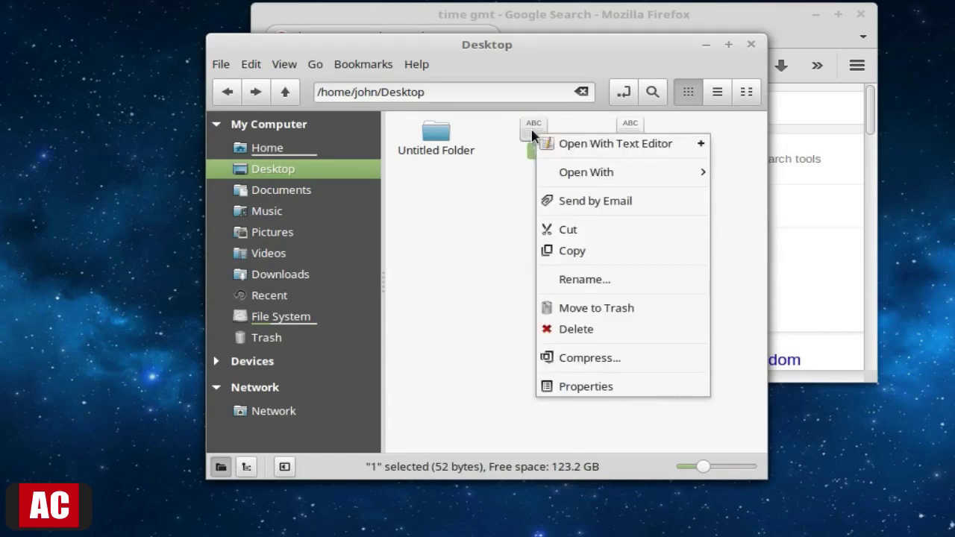
{"action": "left_click", "coordinate": [550, 387]}
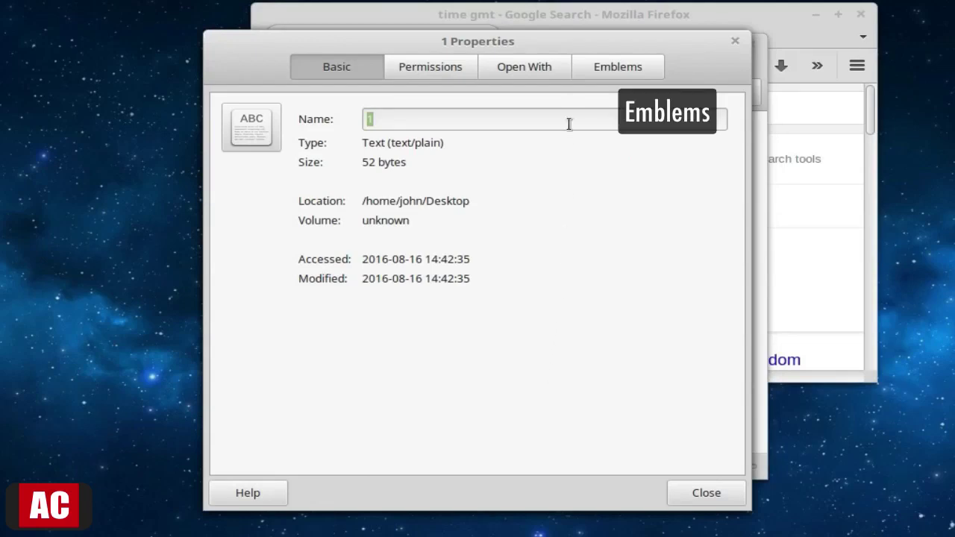
{"action": "left_click", "coordinate": [597, 67]}
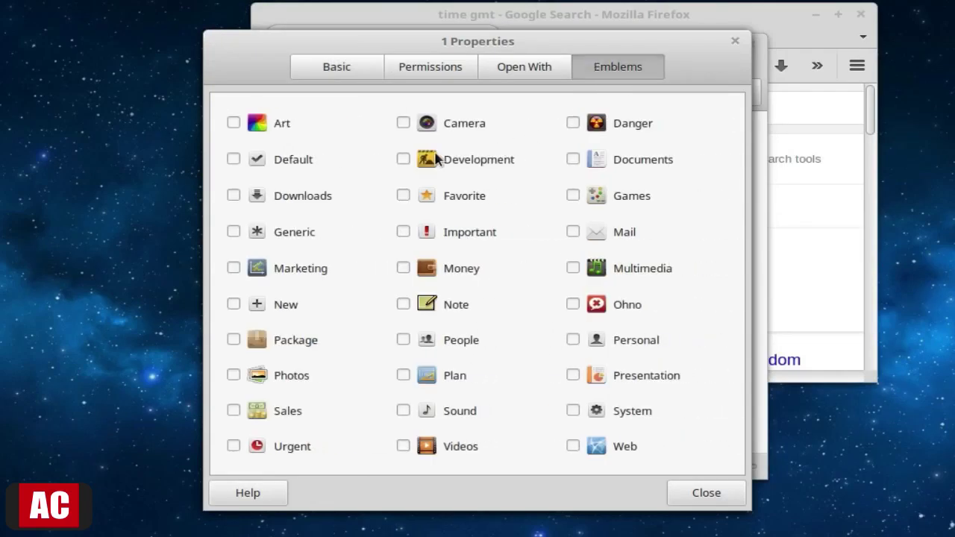
{"action": "left_click", "coordinate": [401, 160]}
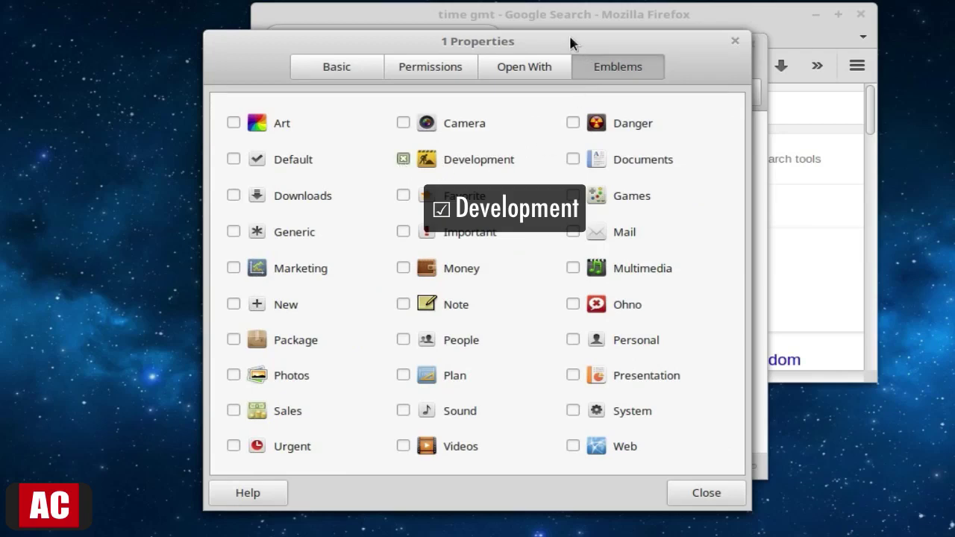
{"action": "left_click", "coordinate": [680, 491]}
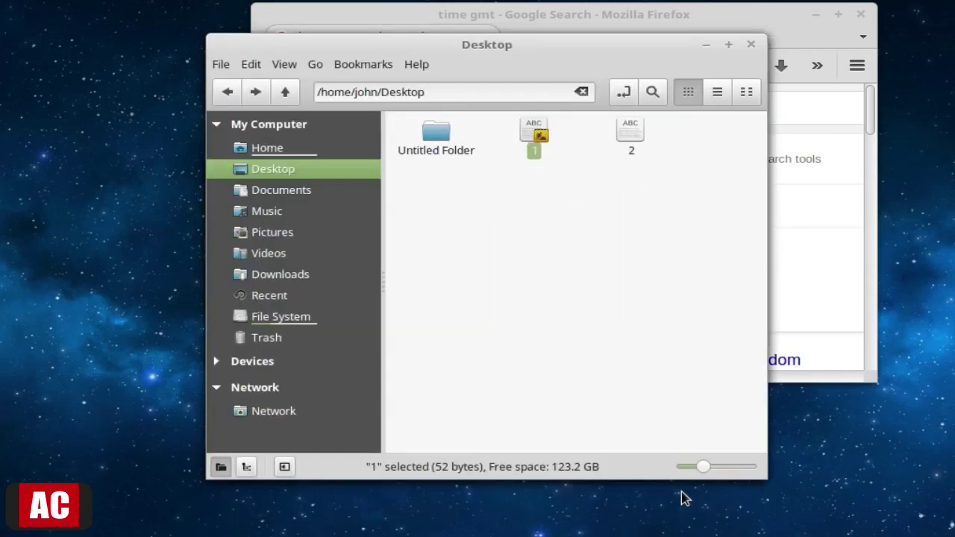
Open file 1 in the text editor and move the editor window to Workspace 2
{"action": "left_click", "coordinate": [537, 134]}
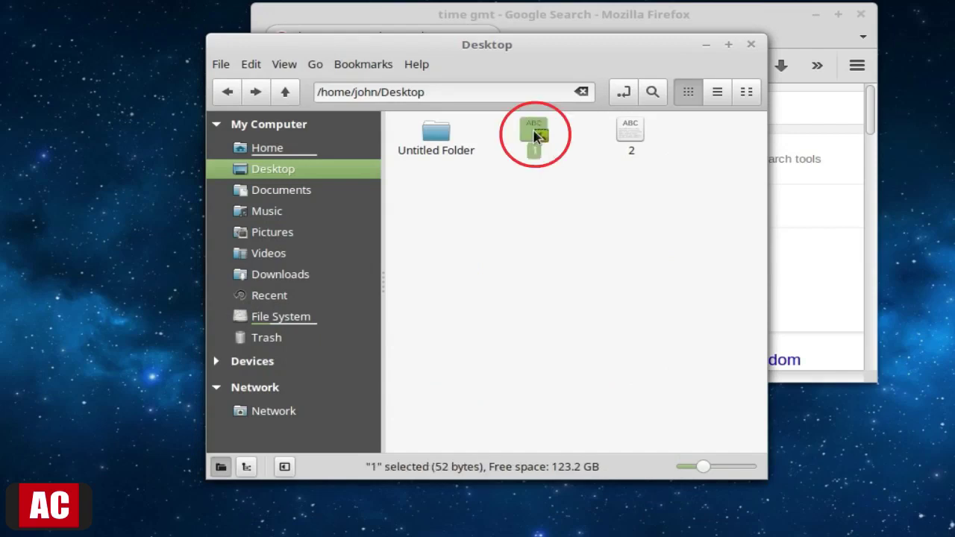
{"action": "double_click", "coordinate": [537, 134]}
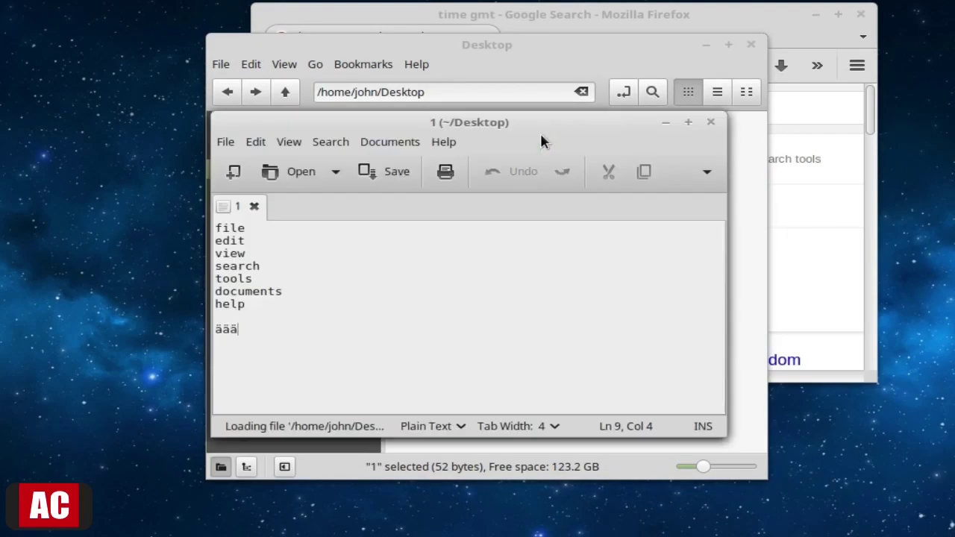
{"action": "right_click", "coordinate": [578, 120]}
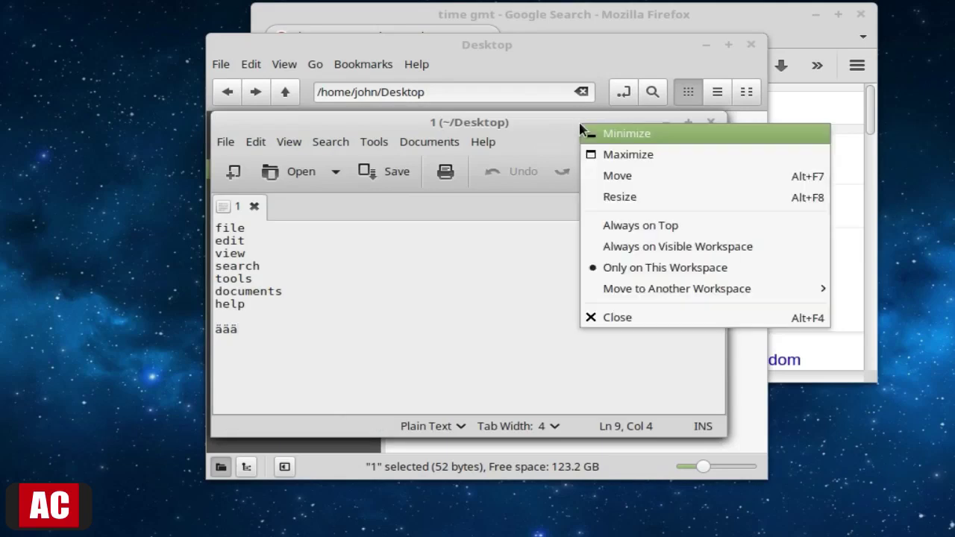
{"action": "mouse_move", "coordinate": [601, 288]}
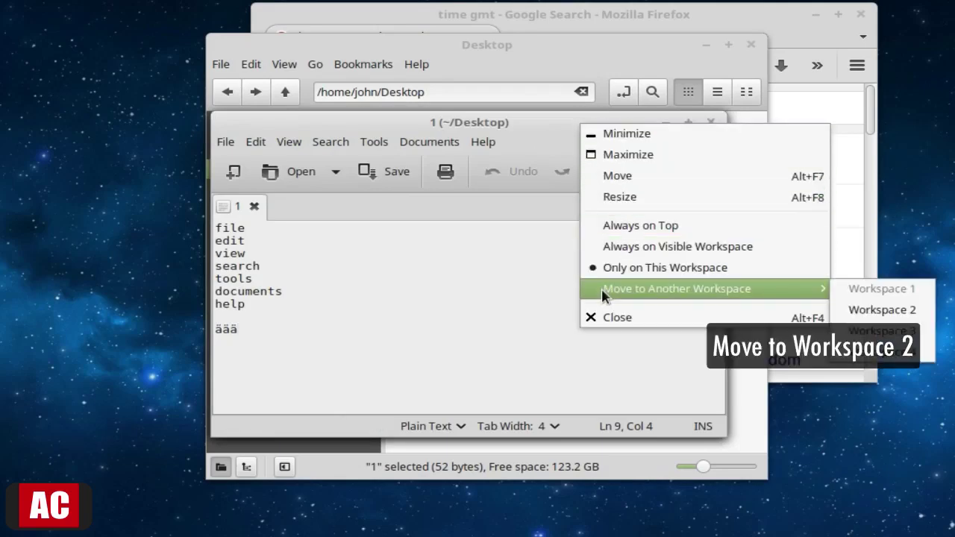
{"action": "left_click", "coordinate": [846, 311]}
Open file 1 once more from the Desktop folder and close the new editor window
{"action": "left_click", "coordinate": [487, 235]}
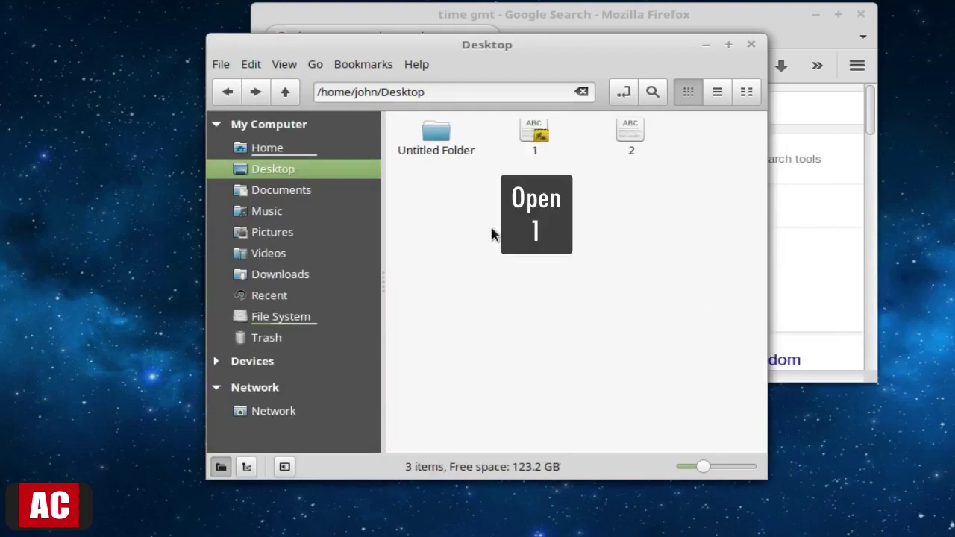
{"action": "double_click", "coordinate": [528, 132]}
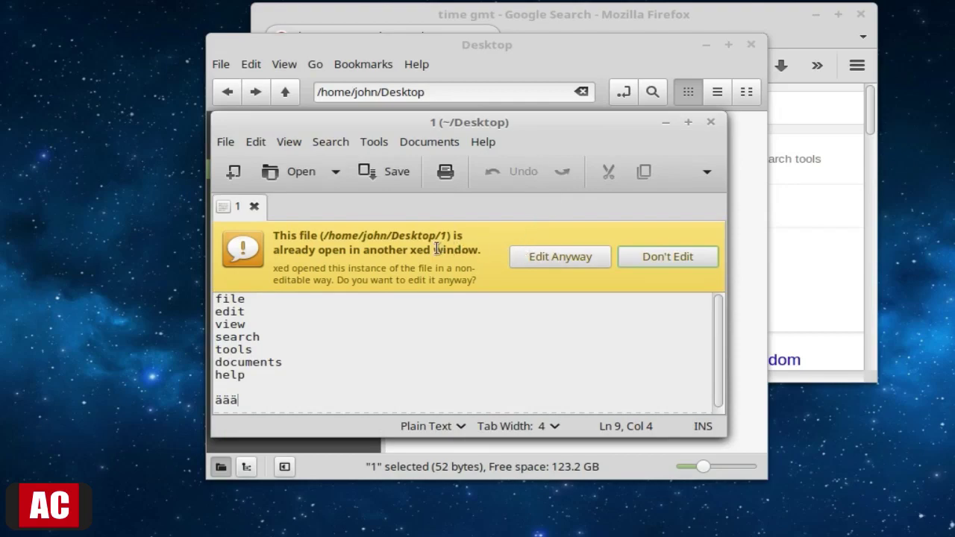
{"action": "left_click", "coordinate": [711, 124]}
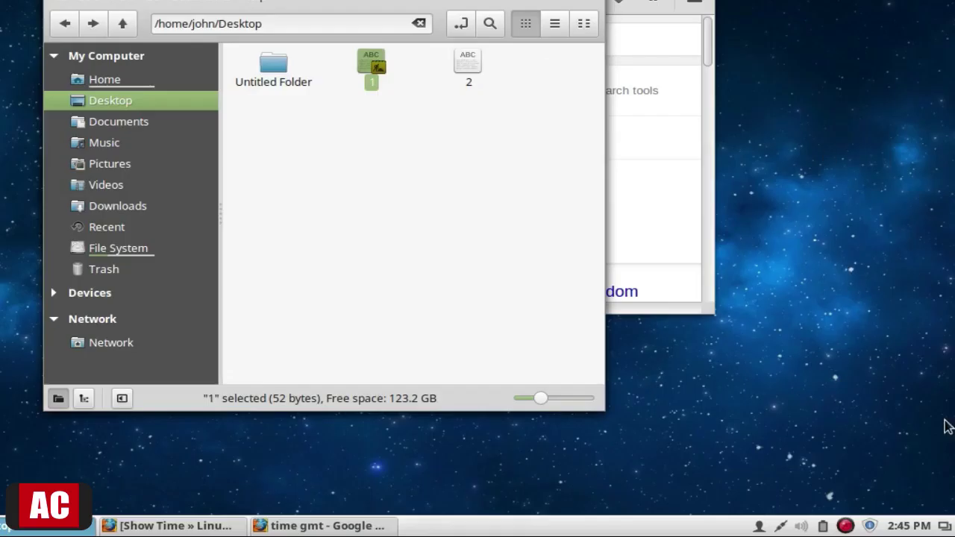
Switch to the file 1 editor window on Workspace 2 and move that window back to Workspace 1
{"action": "left_click", "coordinate": [918, 526]}
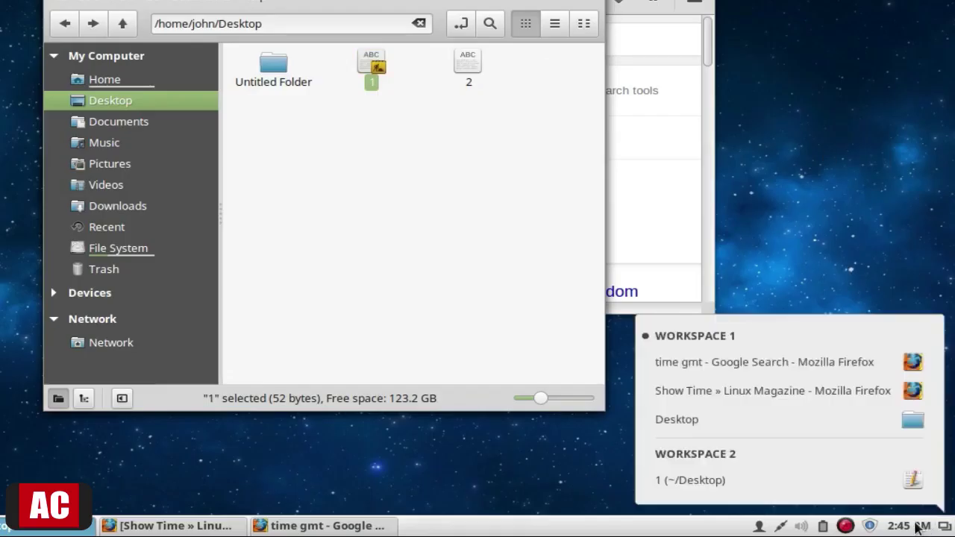
{"action": "left_click", "coordinate": [807, 488]}
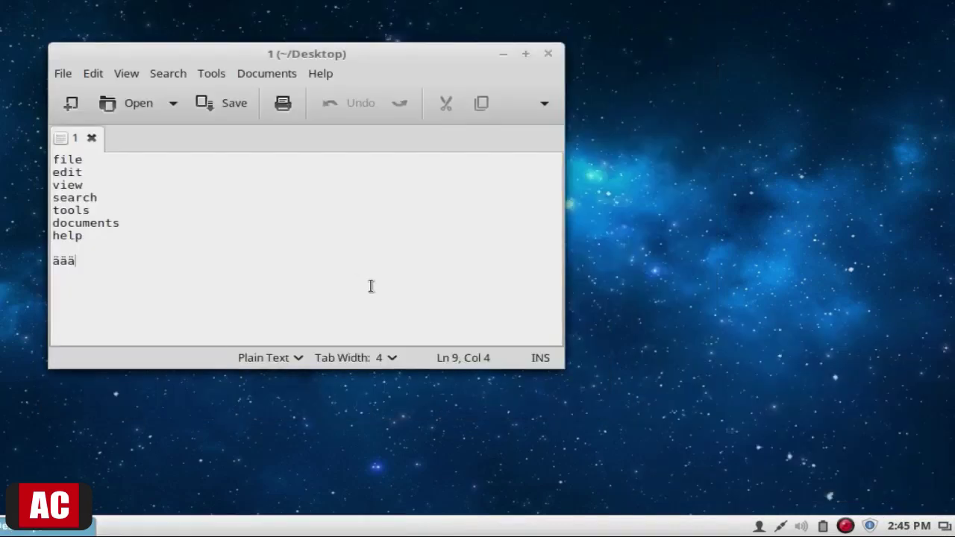
{"action": "right_click", "coordinate": [371, 55]}
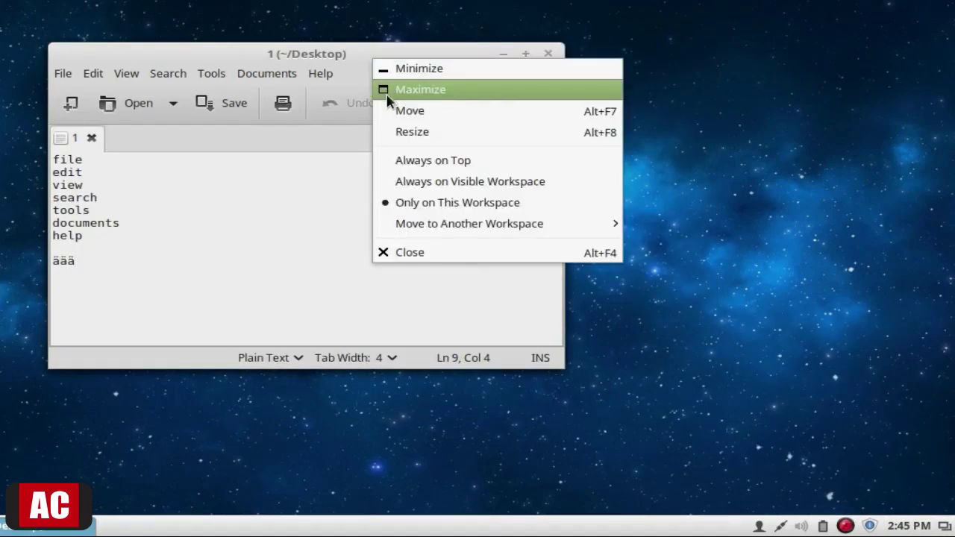
{"action": "mouse_move", "coordinate": [390, 229]}
{"action": "left_click", "coordinate": [657, 223]}
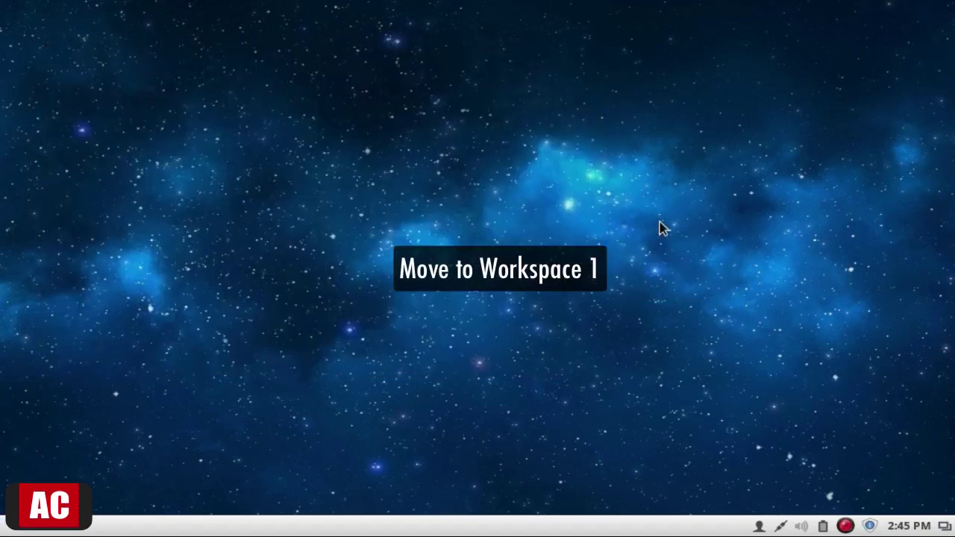
Close the file 1 editor window on Workspace 1 and open file 2 from the Desktop folder
{"action": "left_click", "coordinate": [946, 528]}
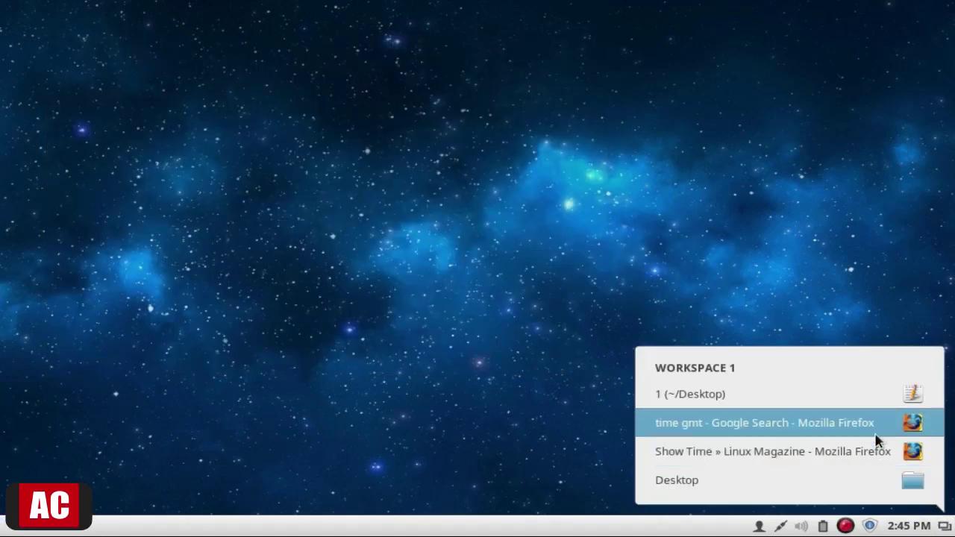
{"action": "left_click", "coordinate": [867, 400]}
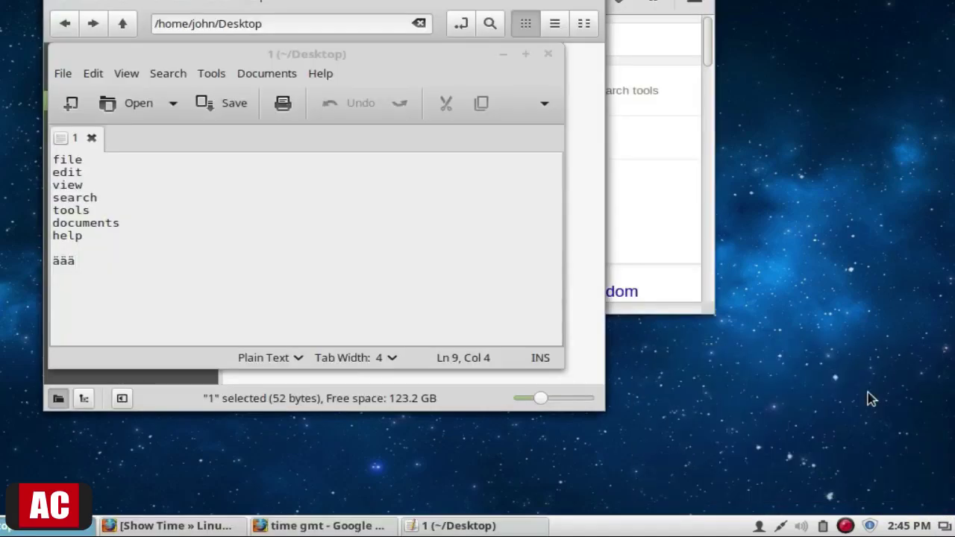
{"action": "left_click", "coordinate": [545, 50]}
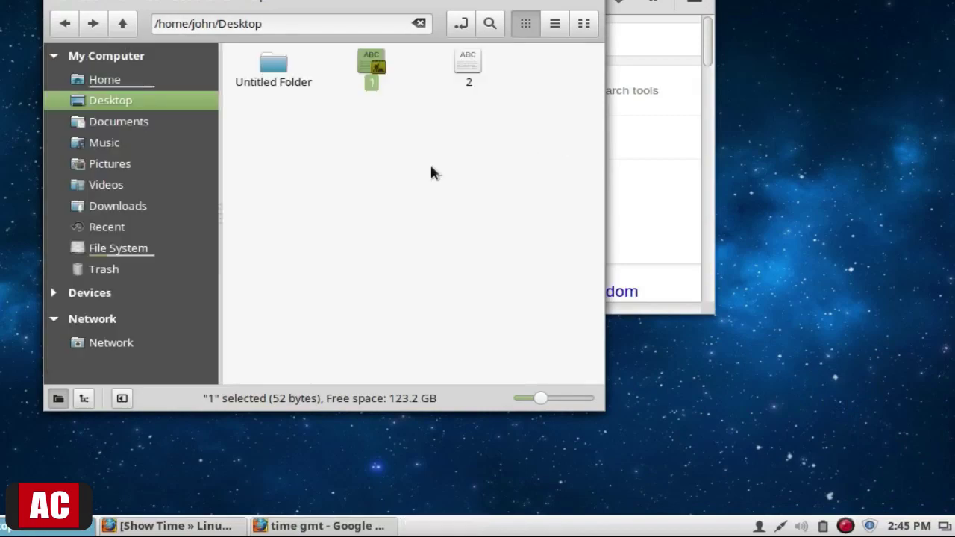
{"action": "left_click", "coordinate": [382, 171]}
{"action": "double_click", "coordinate": [468, 66]}
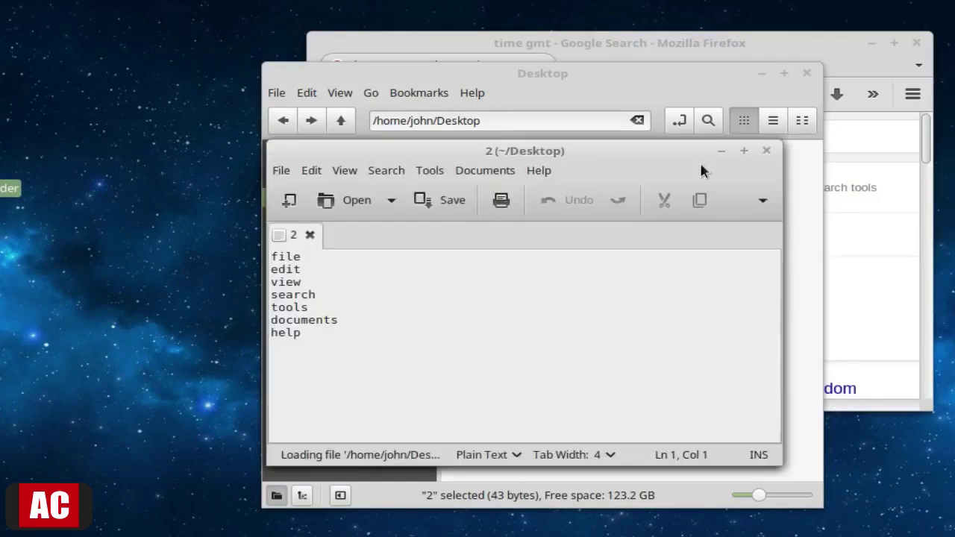
Open System Settings and bring up the keyboard layout settings by searching for key
{"action": "key", "text": "super"}
{"action": "type", "text": "sys"}
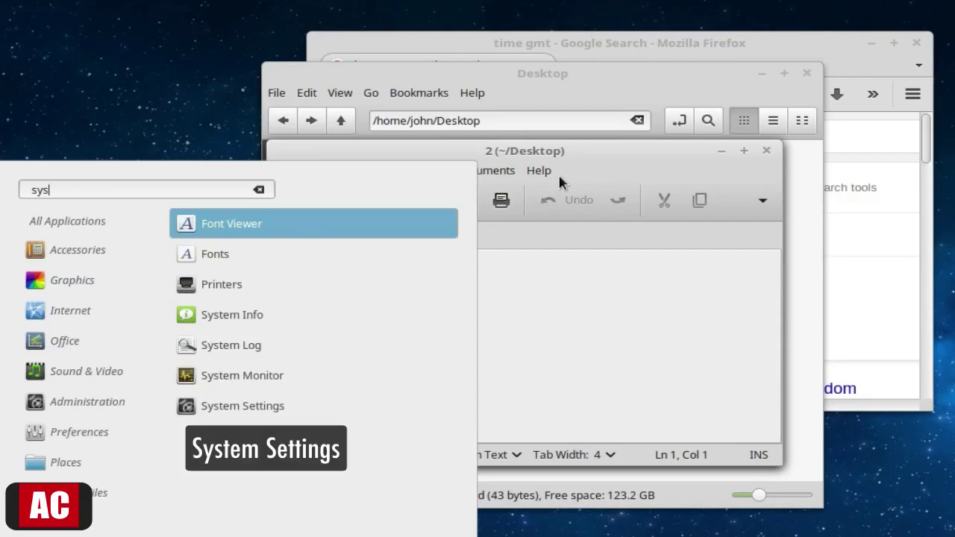
{"action": "left_click", "coordinate": [326, 413]}
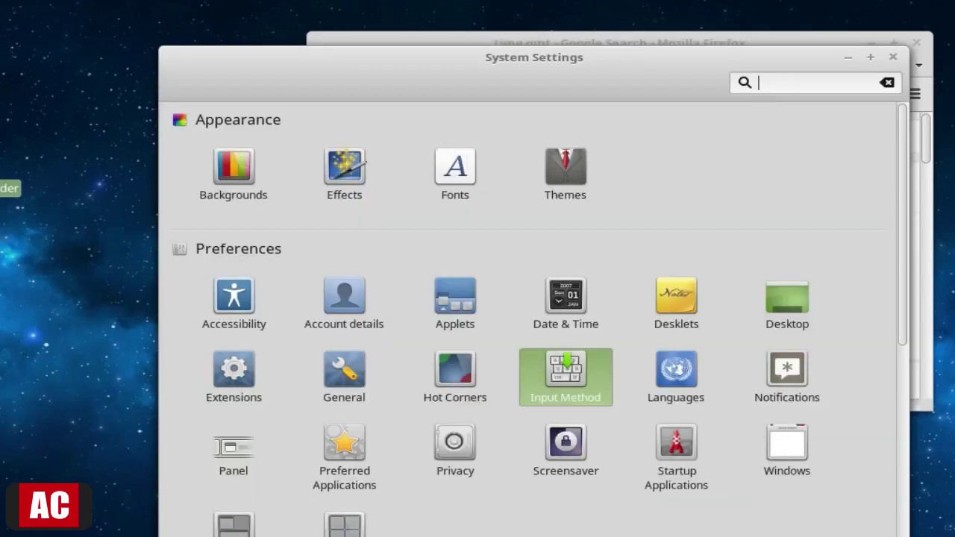
{"action": "type", "text": "key"}
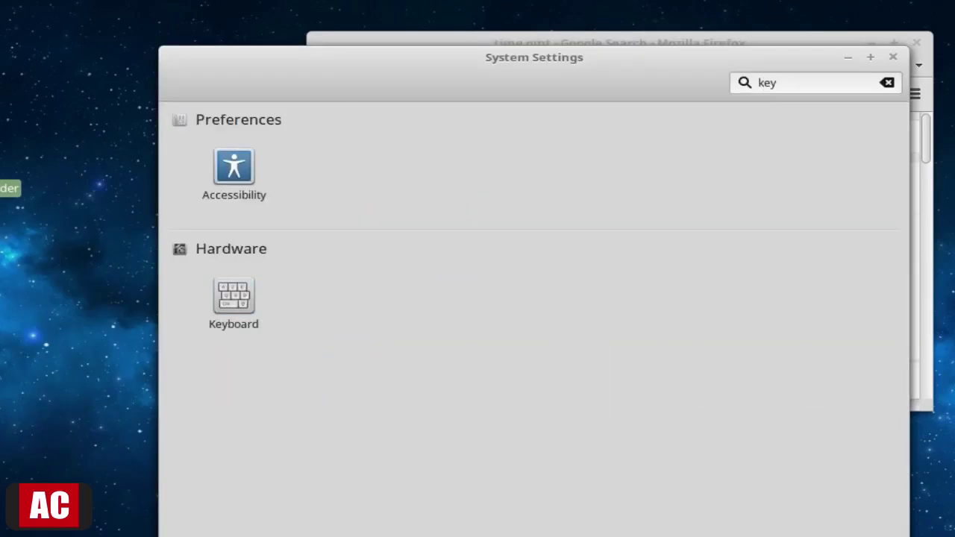
{"action": "left_click", "coordinate": [234, 301]}
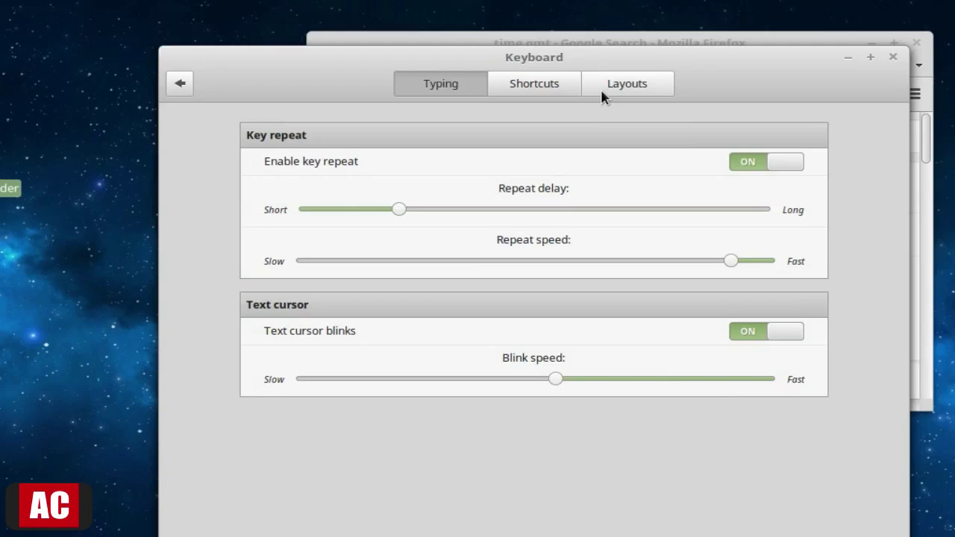
{"action": "left_click", "coordinate": [600, 89]}
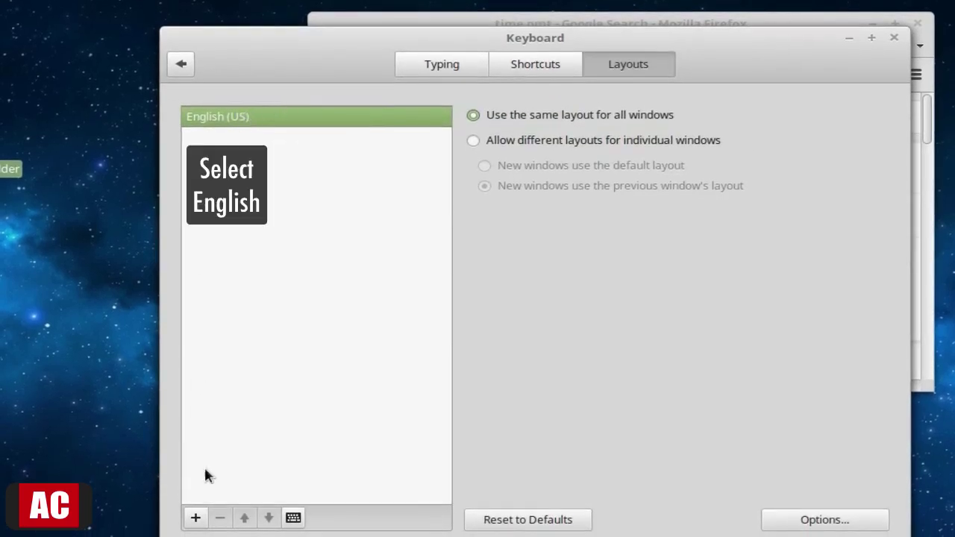
Preview the English (US) keyboard layout and assign Super L as the Menu applet's first open/close shortcut
{"action": "left_click", "coordinate": [293, 519]}
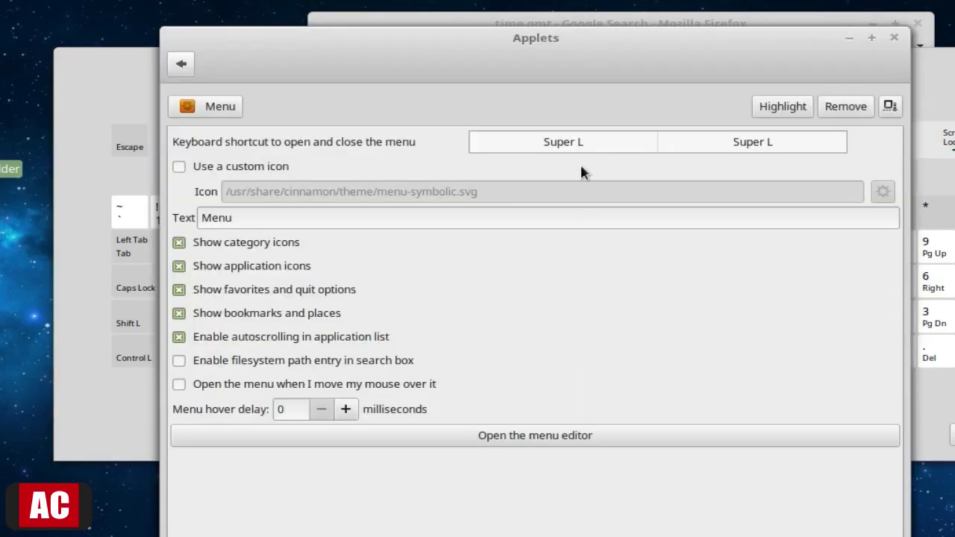
{"action": "left_click", "coordinate": [547, 149]}
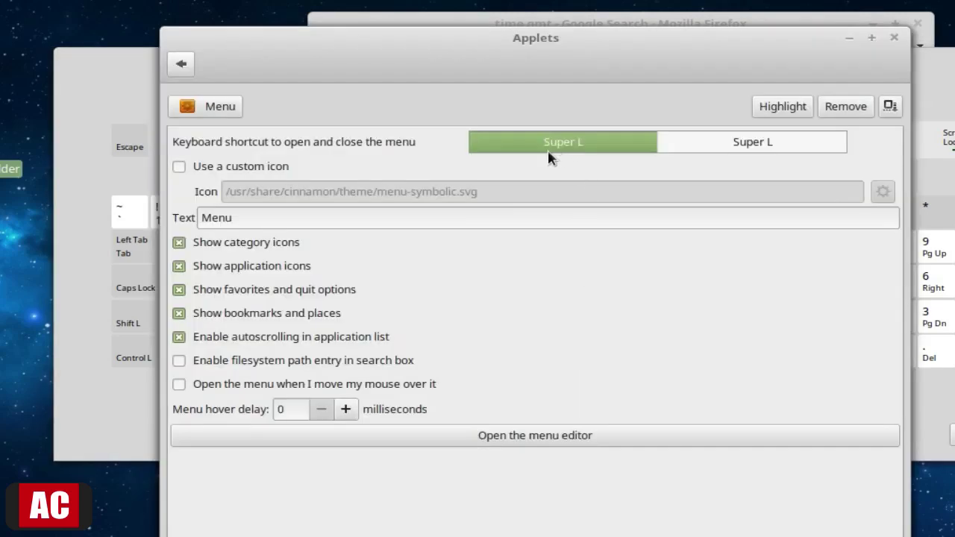
{"action": "key", "text": "super"}
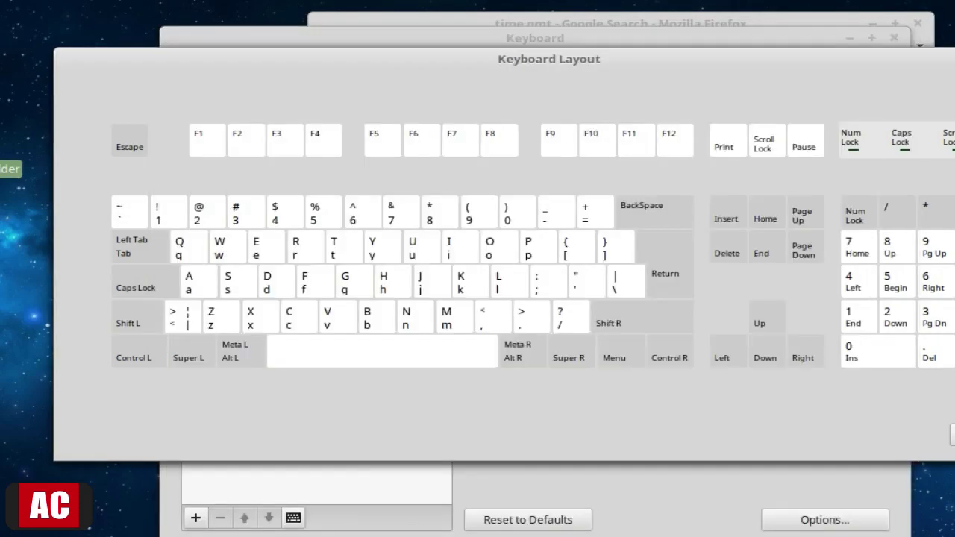
{"action": "key", "text": "alt+F4"}
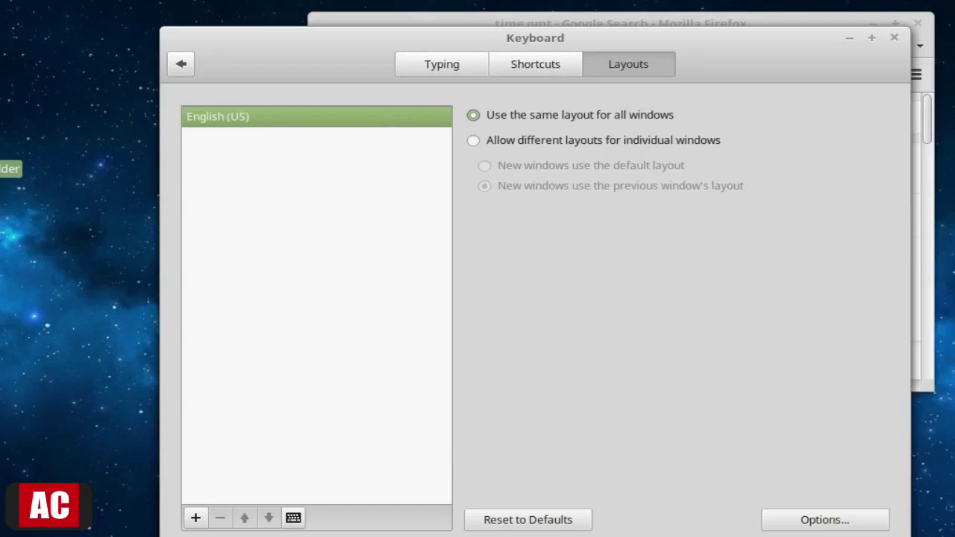
Add the German layout to the list of keyboard layouts, searching for german
{"action": "left_click", "coordinate": [198, 518]}
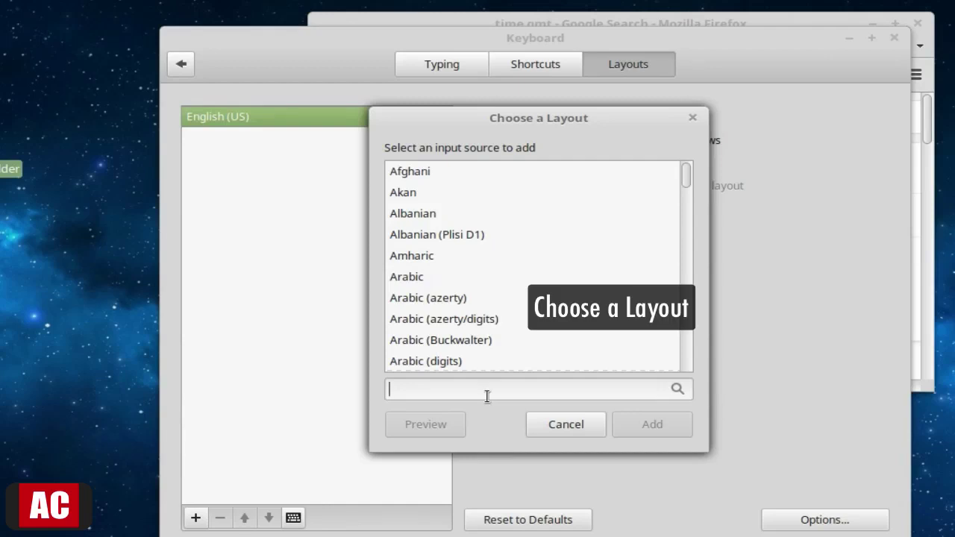
{"action": "type", "text": "erman"}
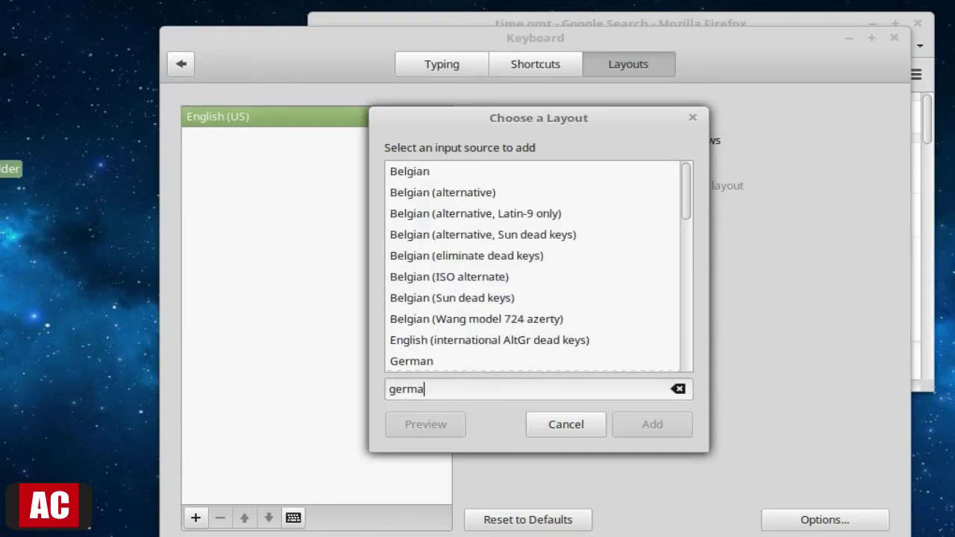
{"action": "left_click", "coordinate": [433, 360]}
{"action": "left_click", "coordinate": [646, 431]}
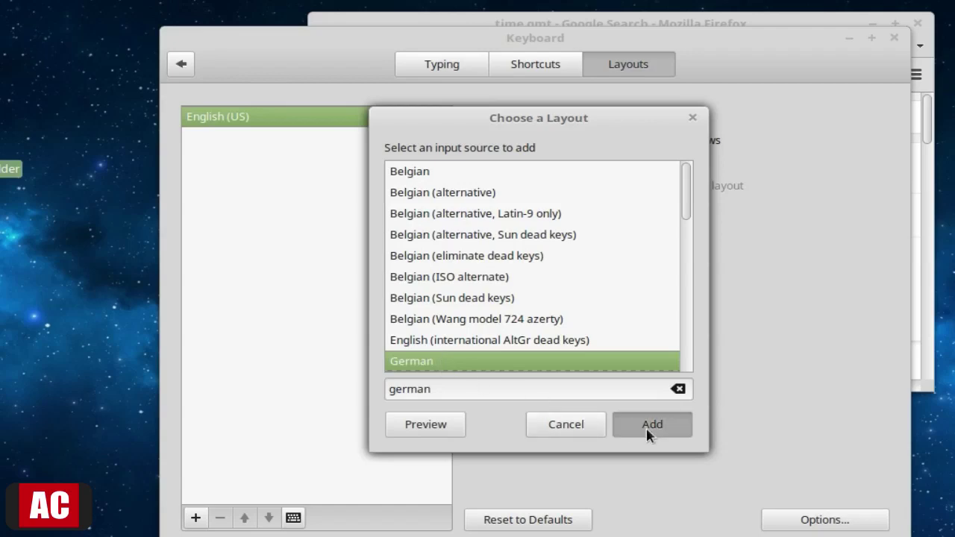
Preview the key arrangement of the German layout and close the preview
{"action": "left_click", "coordinate": [224, 142]}
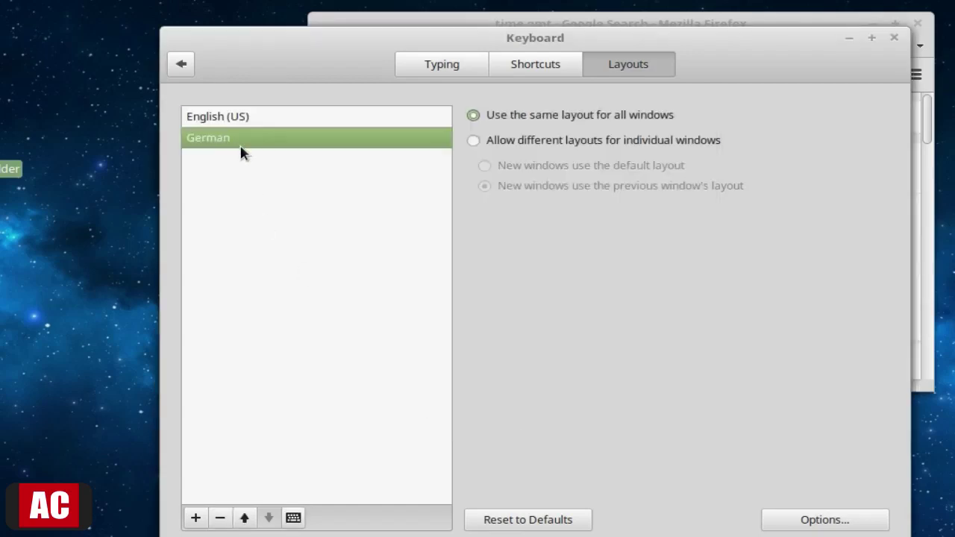
{"action": "left_click", "coordinate": [292, 517]}
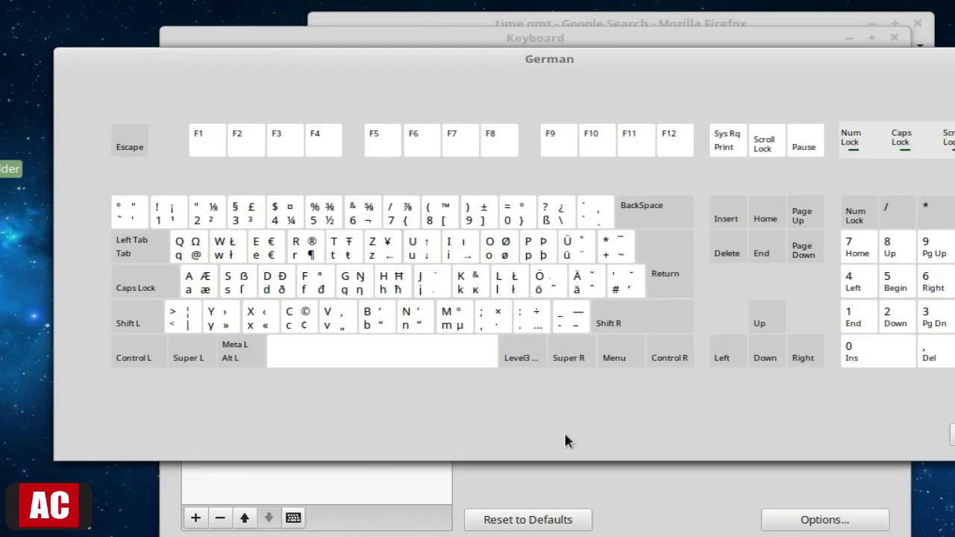
{"action": "key", "text": "alt+F4"}
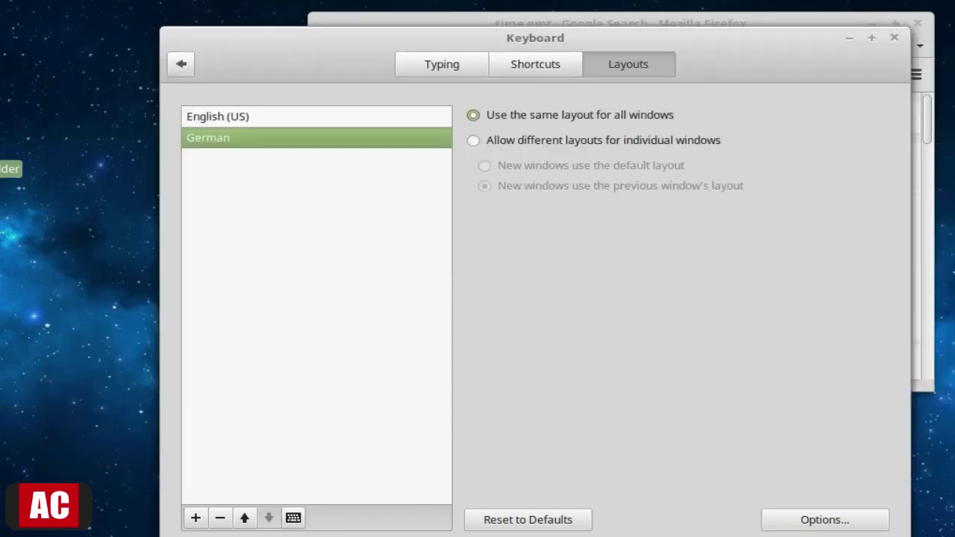
Review the key combinations for switching to another layout in the Keyboard Layout Options and close the dialog
{"action": "left_click", "coordinate": [824, 520]}
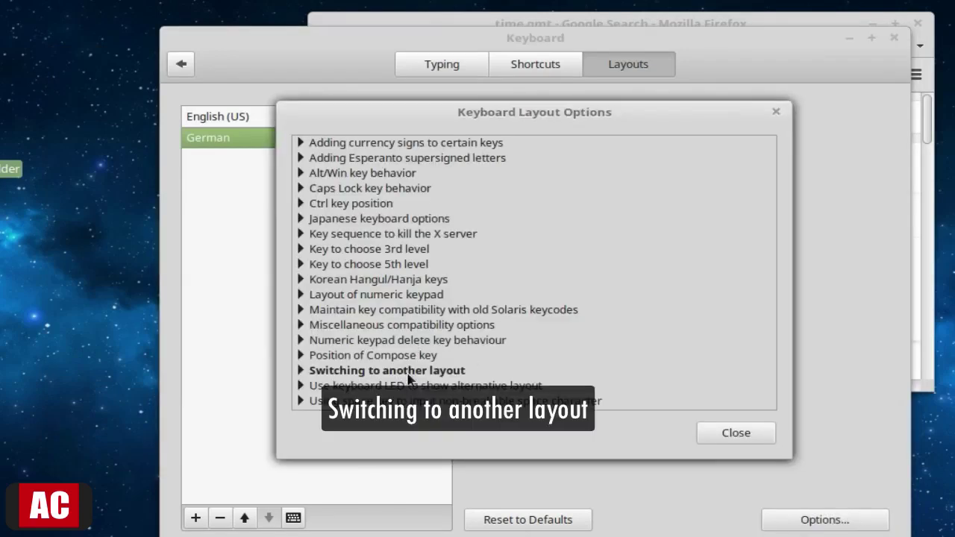
{"action": "left_click", "coordinate": [300, 371]}
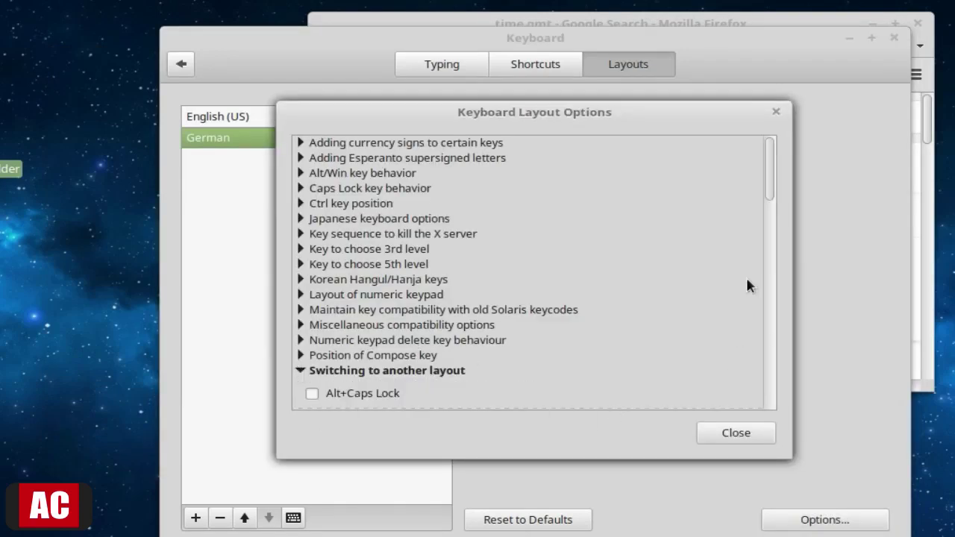
{"action": "left_click_drag", "start_coordinate": [768, 179], "coordinate": [785, 410]}
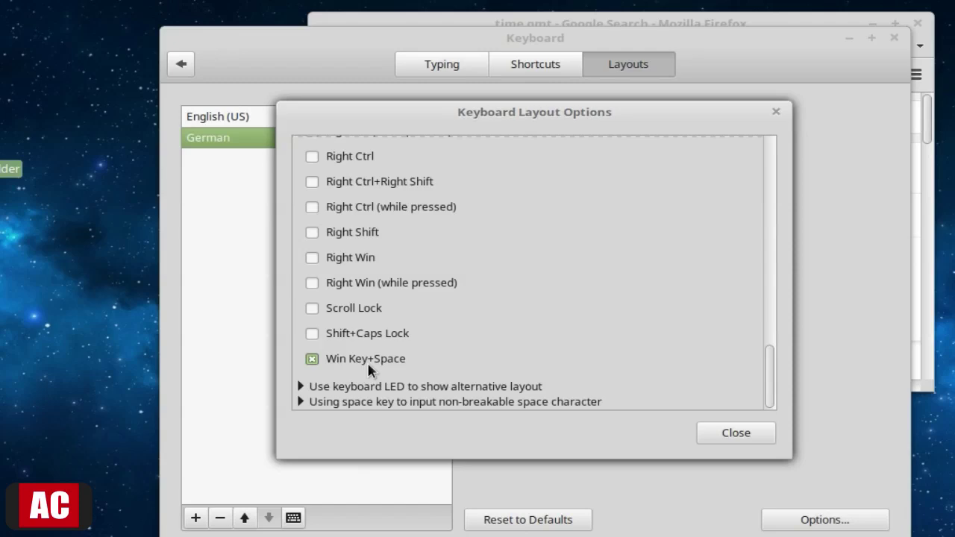
{"action": "scroll", "coordinate": [766, 291], "scroll_direction": "up", "scroll_amount": 3}
{"action": "left_click", "coordinate": [746, 433]}
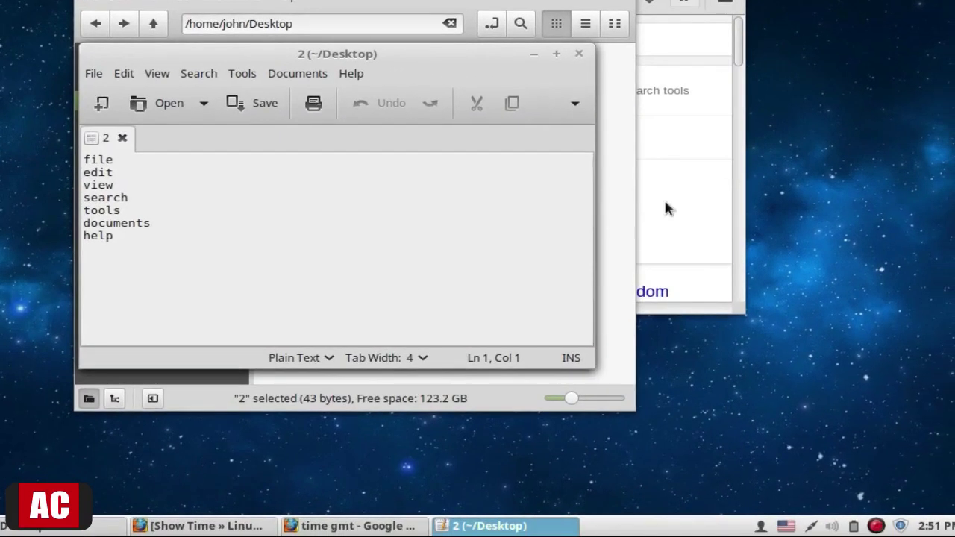
Switch the active keyboard layout to German and add a new last line reading äääääää to file 2
{"action": "left_click", "coordinate": [810, 534]}
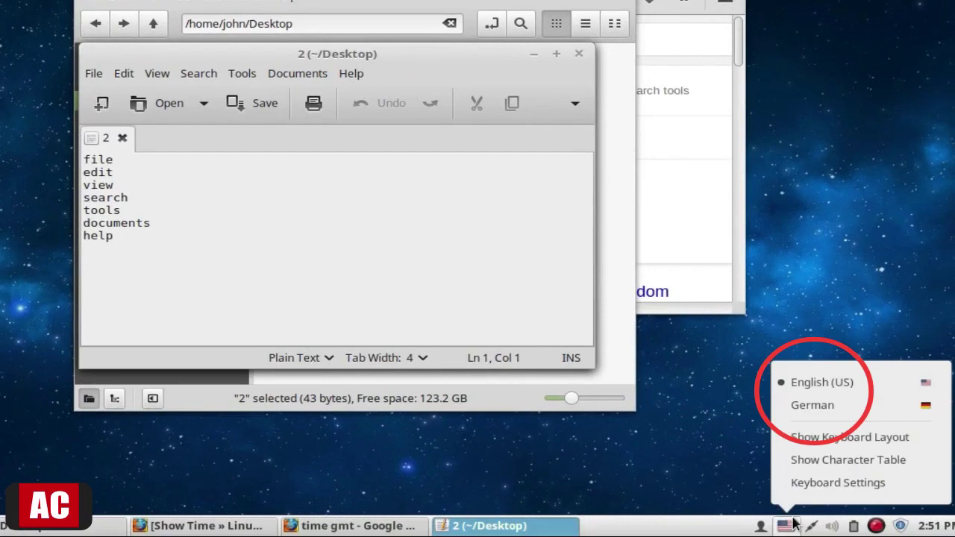
{"action": "left_click", "coordinate": [858, 407]}
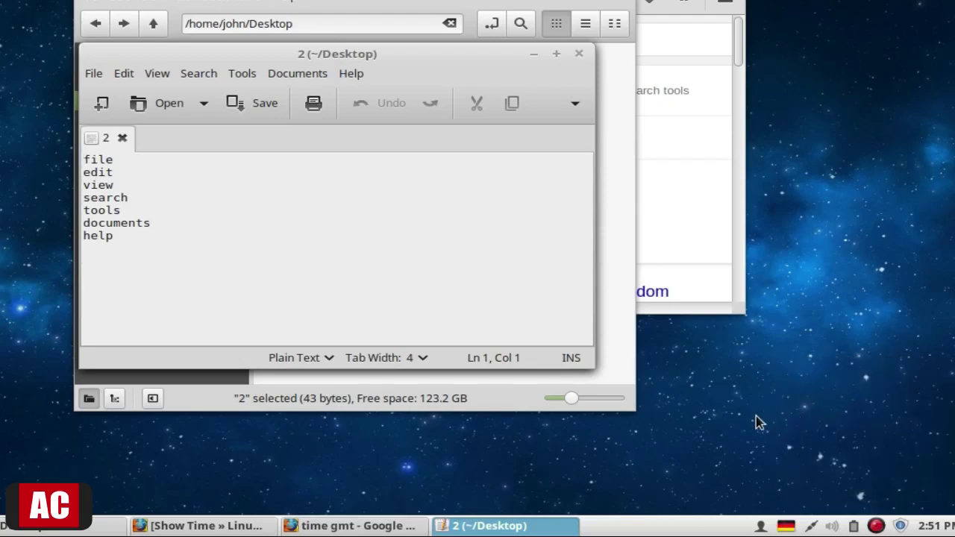
{"action": "left_click", "coordinate": [138, 274]}
{"action": "key", "text": "Return"}
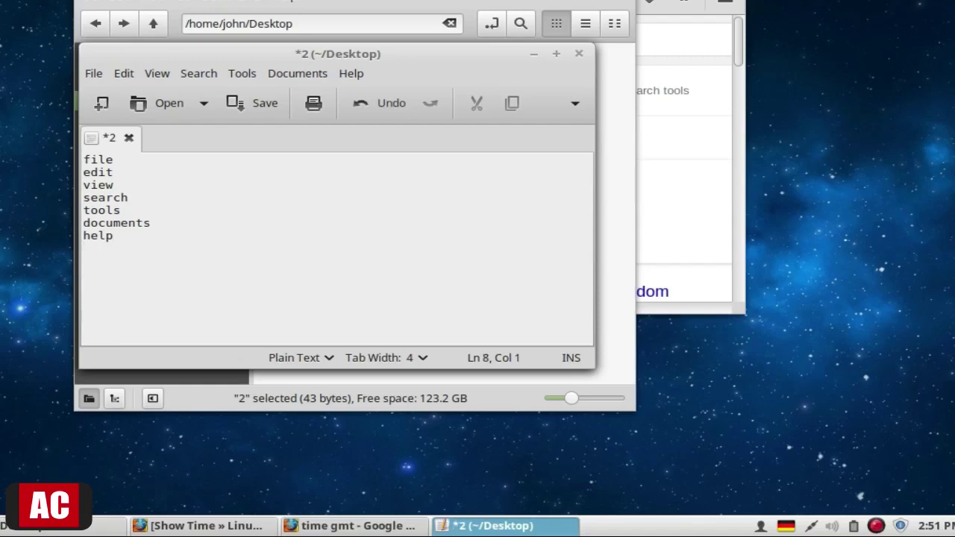
{"action": "type", "text": "äääääää"}
Show the character table and add the Deseret capital letters Long I, Long E and Short O to the text to copy
{"action": "left_click", "coordinate": [785, 526]}
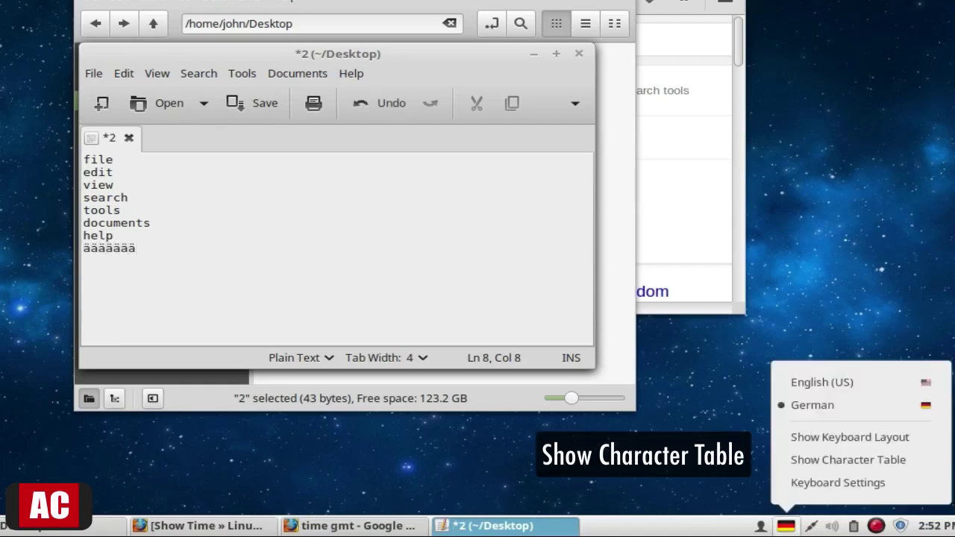
{"action": "left_click", "coordinate": [824, 462]}
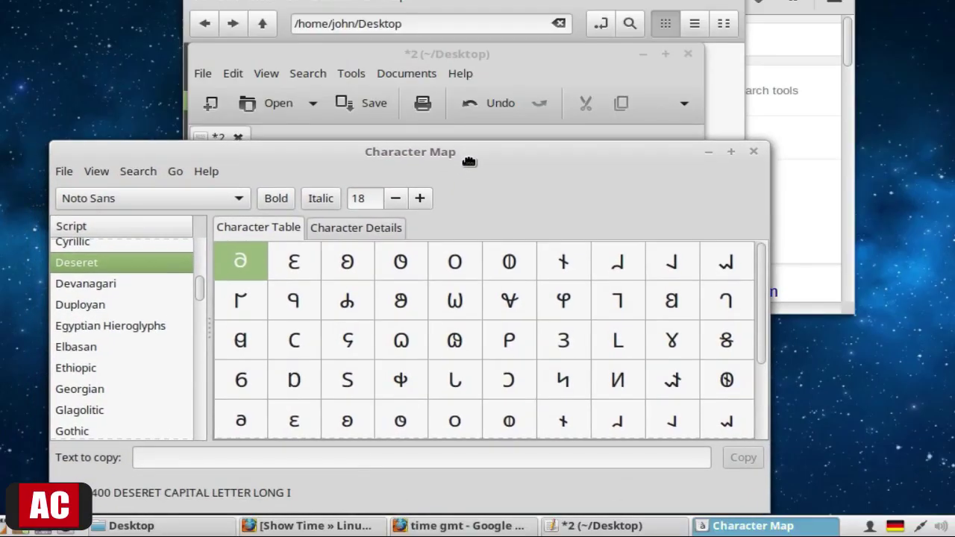
{"action": "double_click", "coordinate": [239, 258]}
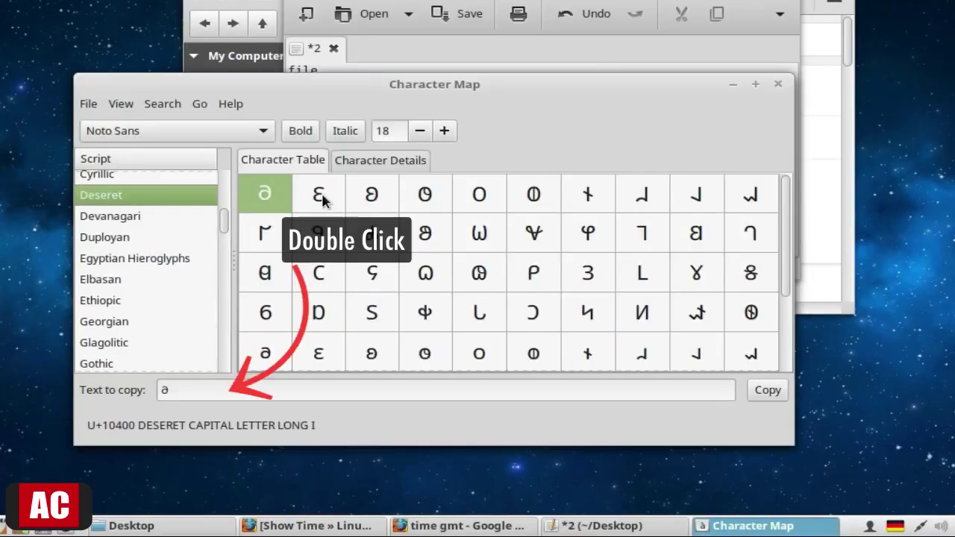
{"action": "double_click", "coordinate": [320, 195]}
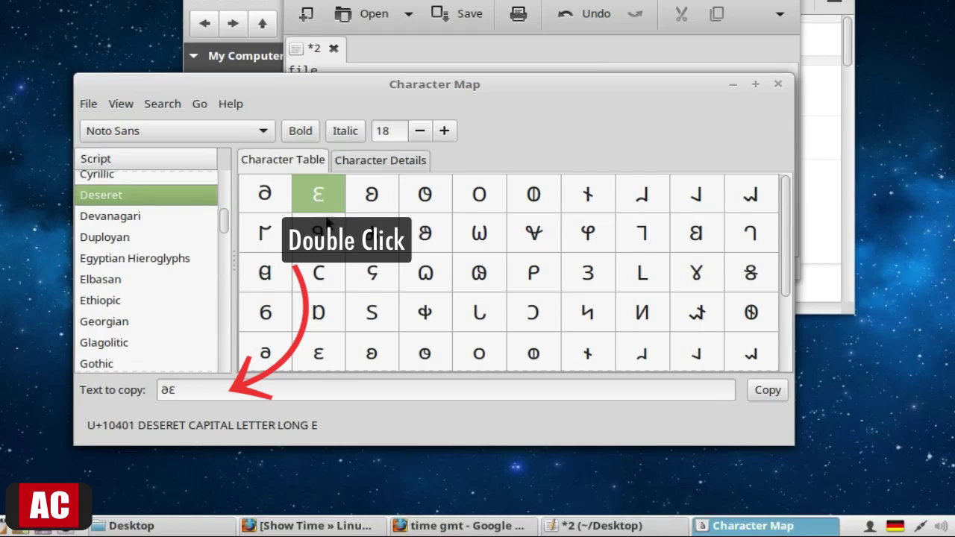
{"action": "double_click", "coordinate": [267, 239]}
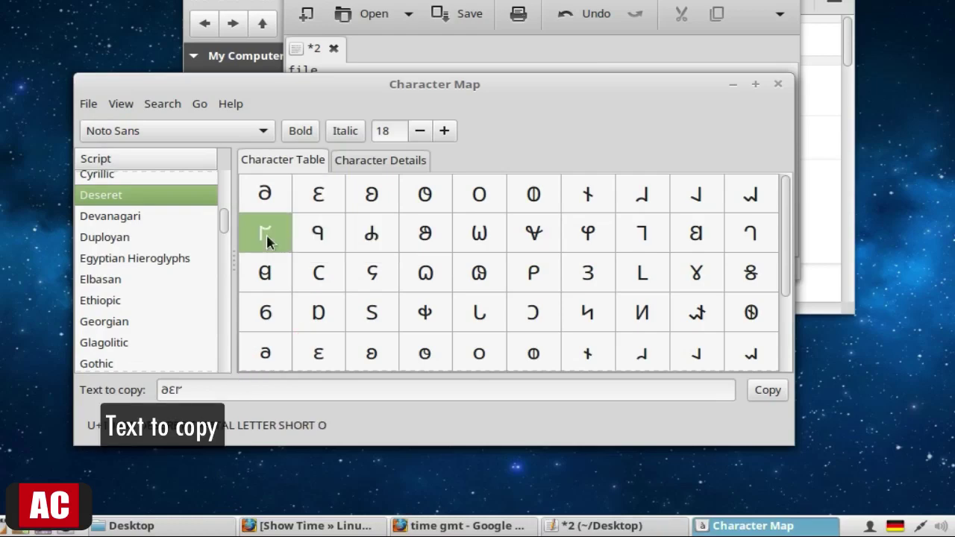
Copy the three collected Deseret letters from the Character Map and paste them on a new line at the end of file 2
{"action": "left_click", "coordinate": [767, 395]}
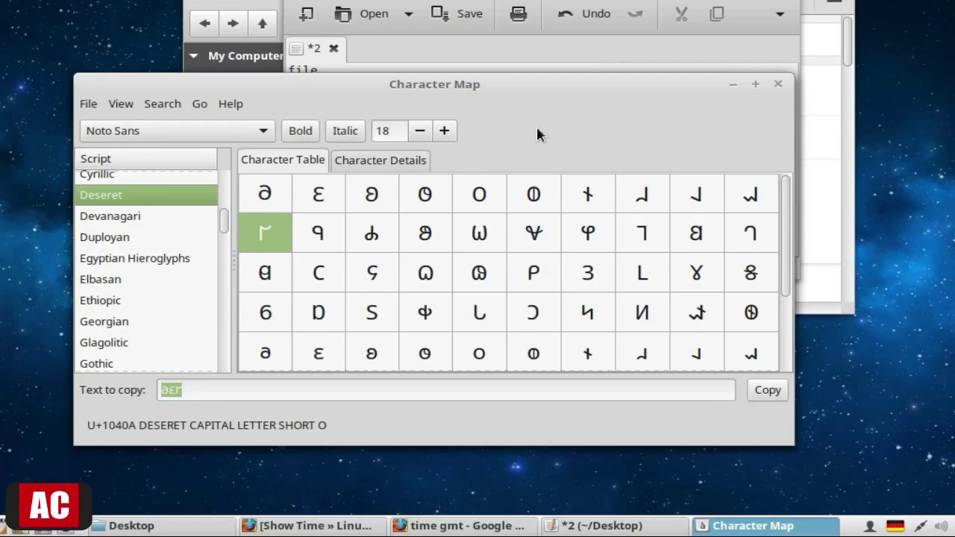
{"action": "left_click", "coordinate": [567, 49]}
{"action": "left_click", "coordinate": [350, 180]}
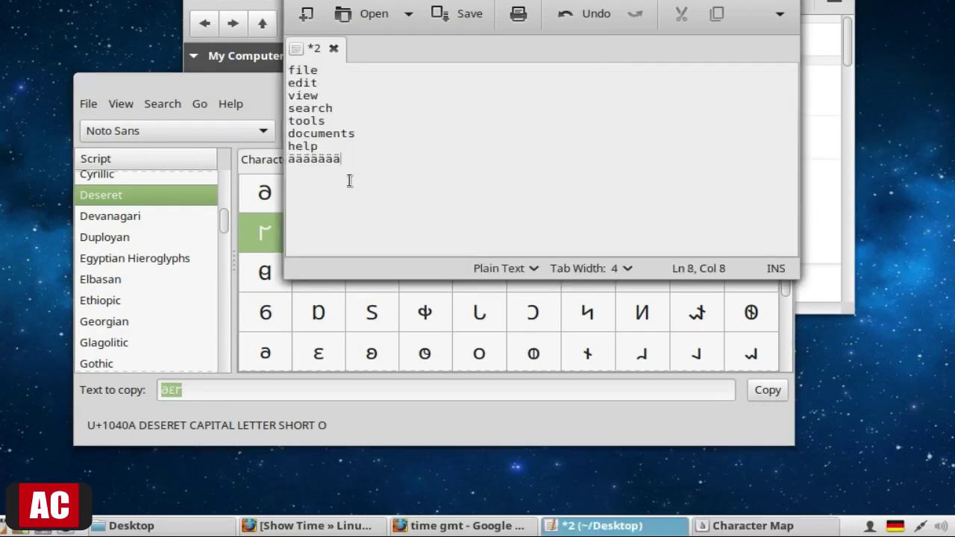
{"action": "key", "text": "Return"}
{"action": "right_click", "coordinate": [297, 179]}
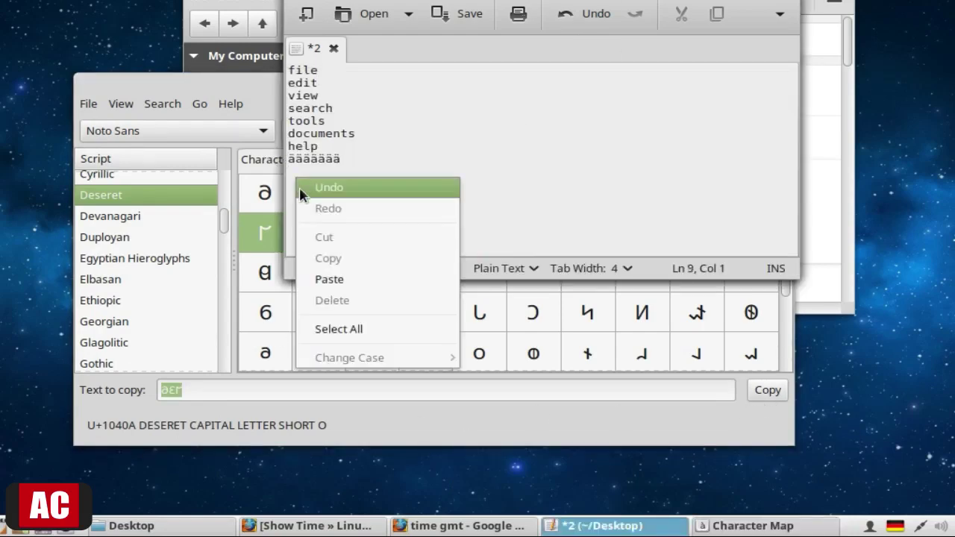
{"action": "left_click", "coordinate": [307, 278]}
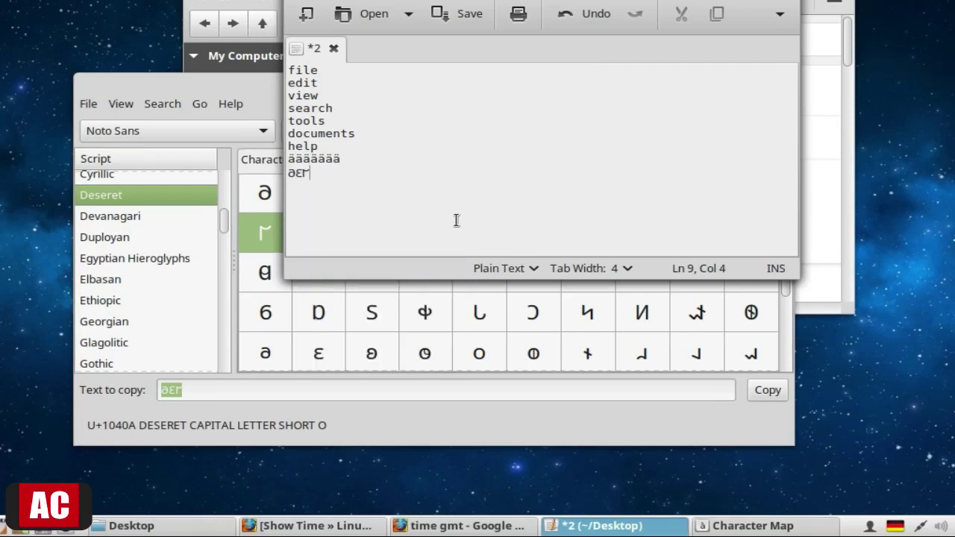
Save file 2 and close the Character Map and the text editor
{"action": "key", "text": "ctrl+s"}
{"action": "key", "text": "alt+Tab"}
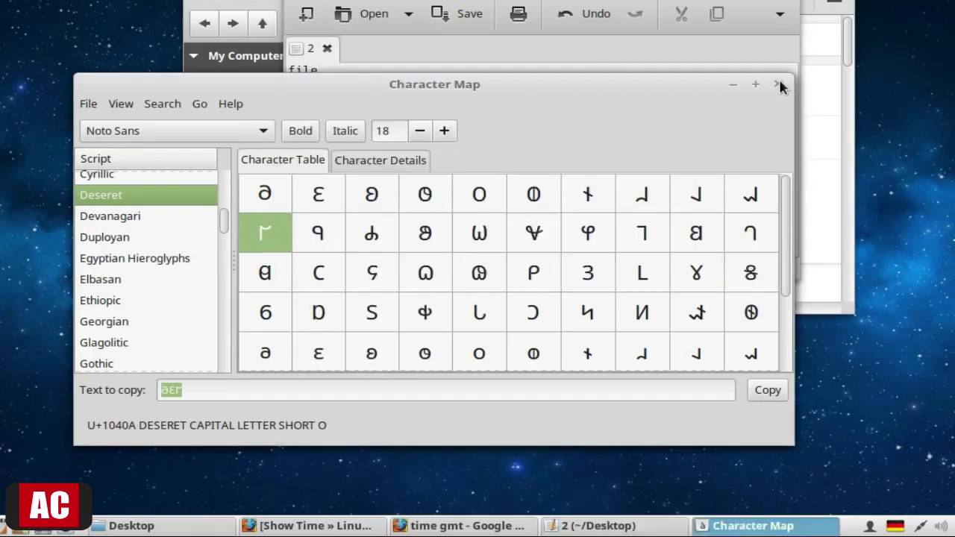
{"action": "left_click", "coordinate": [781, 87]}
{"action": "key", "text": "alt+Tab"}
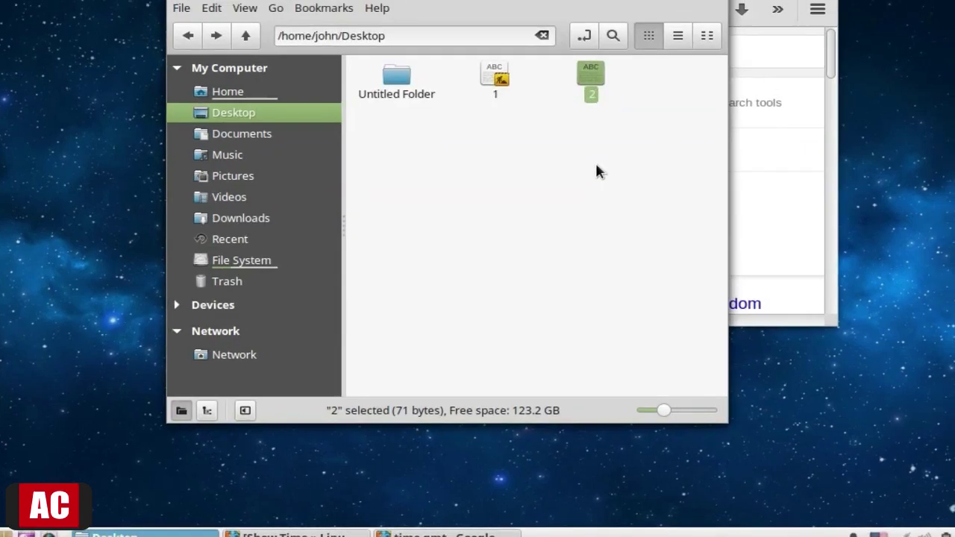
Split the Desktop file manager window into two panes, show the Trash in the second pane and list the Desktop pane's files with details
{"action": "left_click", "coordinate": [531, 159]}
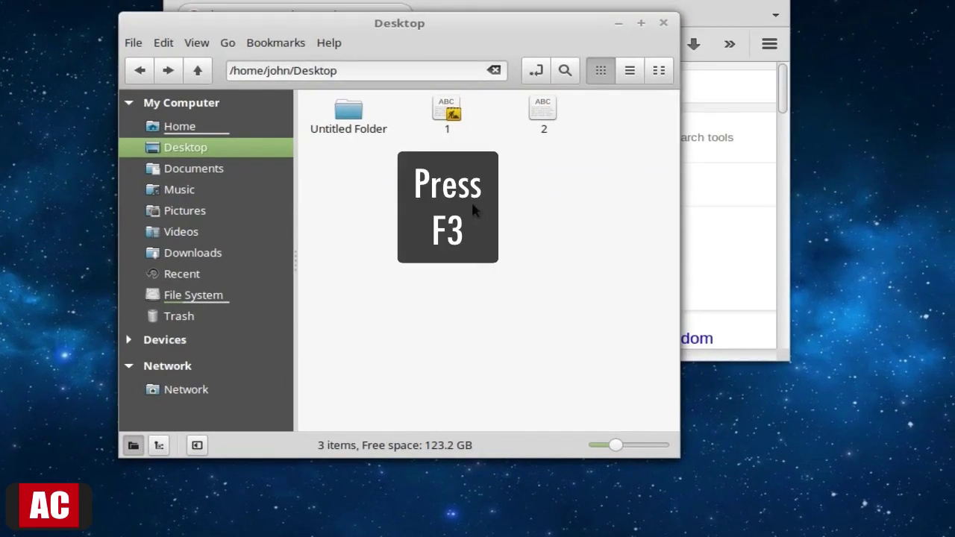
{"action": "key", "text": "F3"}
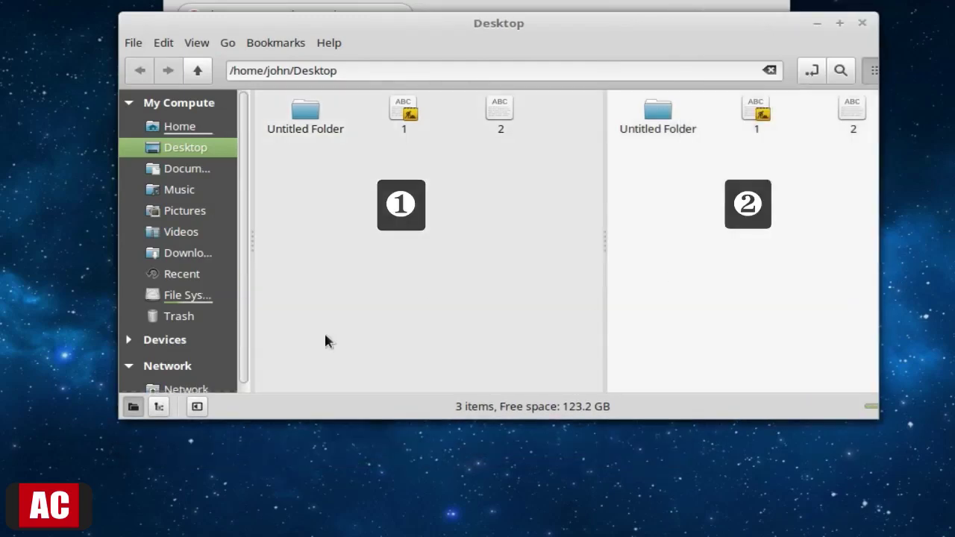
{"action": "left_click", "coordinate": [179, 316]}
{"action": "left_click_drag", "start_coordinate": [871, 258], "coordinate": [948, 92]}
{"action": "left_click", "coordinate": [941, 70]}
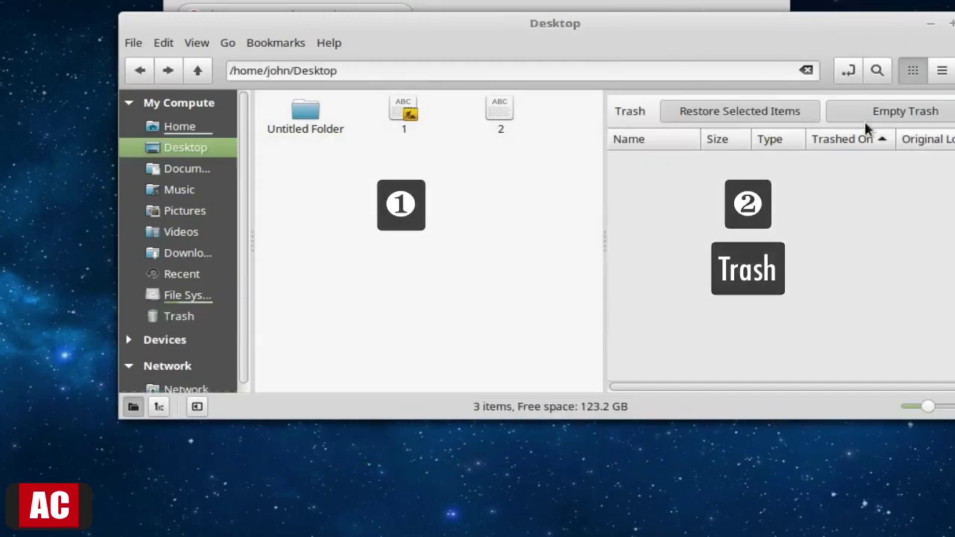
{"action": "left_click", "coordinate": [941, 70]}
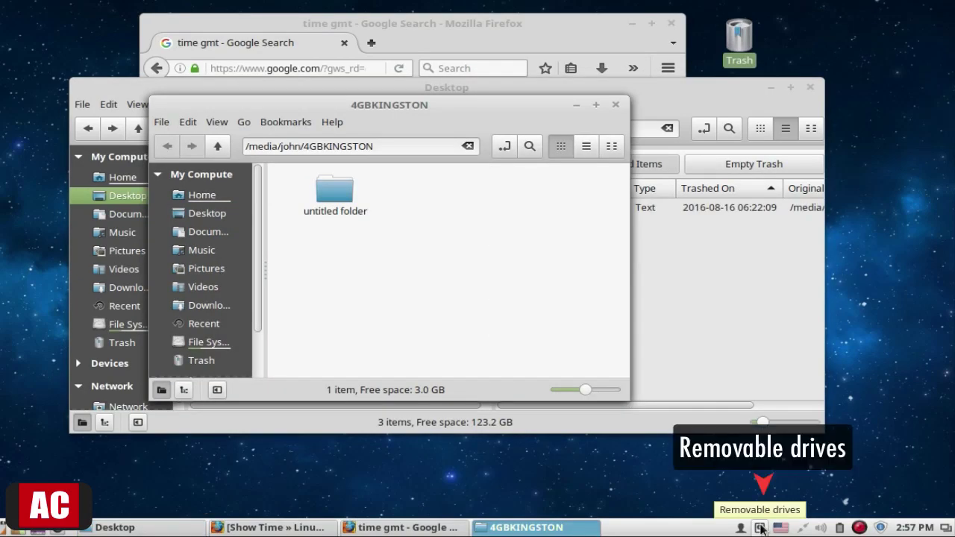
Check the removable drives list for the connected USB drive and close the 4GBKINGSTON window
{"action": "left_click", "coordinate": [760, 527]}
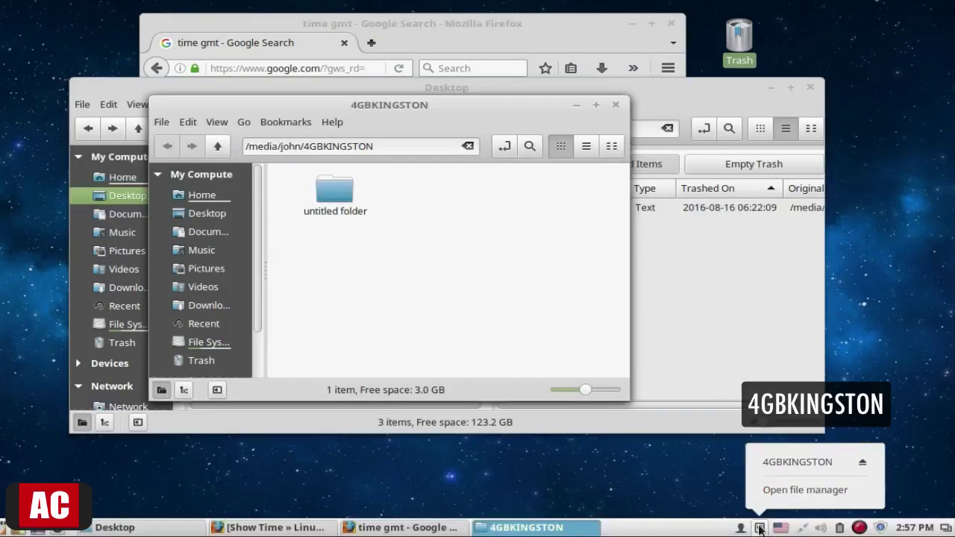
{"action": "left_click", "coordinate": [710, 489]}
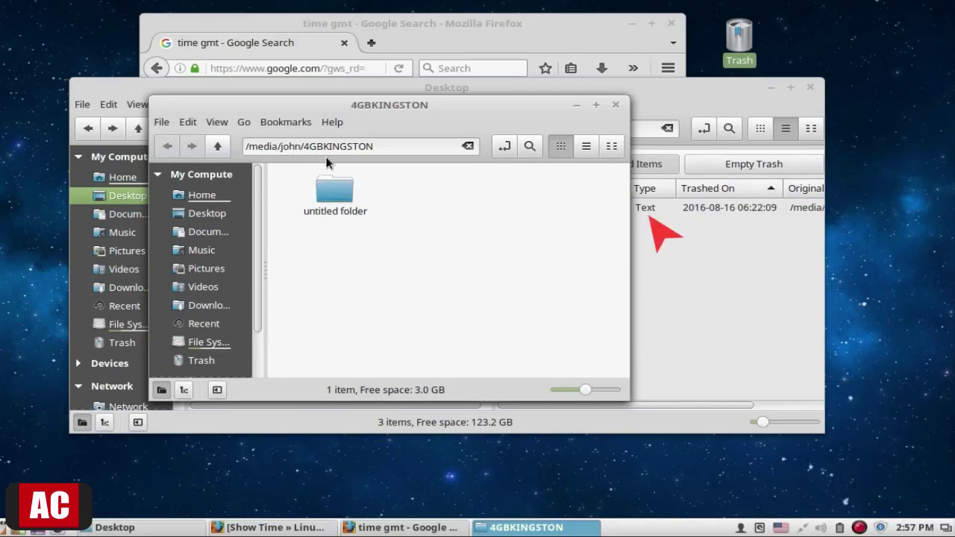
{"action": "left_click_drag", "start_coordinate": [511, 110], "coordinate": [347, 202]}
{"action": "key", "text": "ctrl+w"}
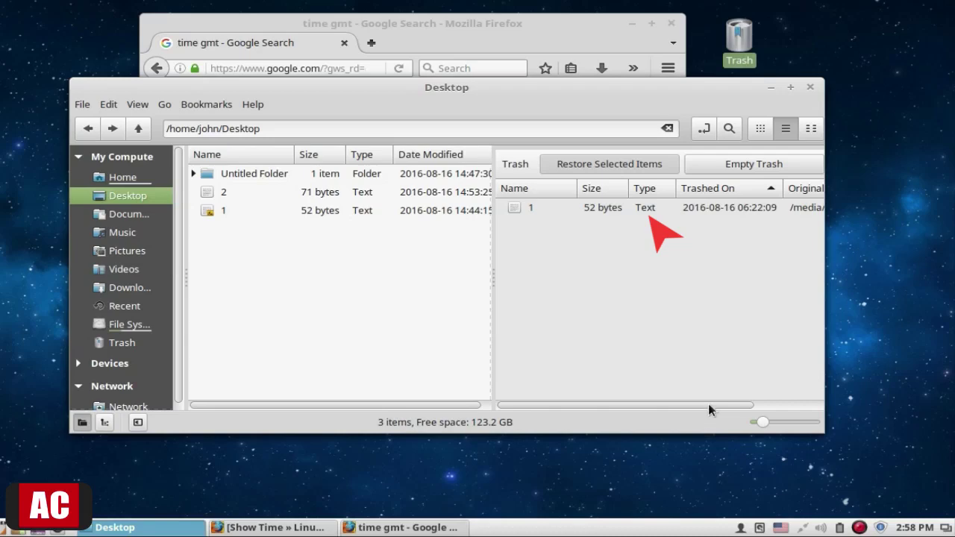
Check the original location of file 1 in the Trash pane
{"action": "left_click_drag", "start_coordinate": [709, 404], "coordinate": [812, 400]}
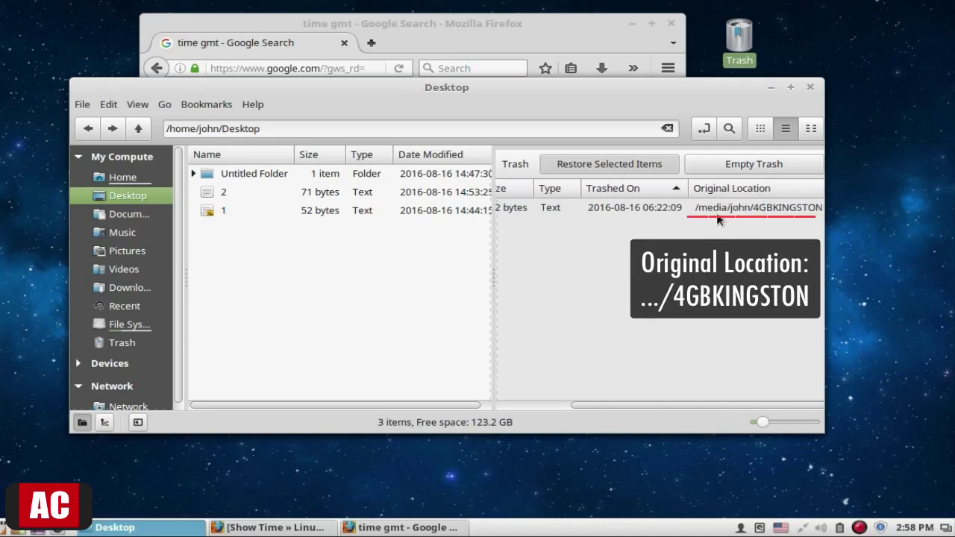
{"action": "left_click_drag", "start_coordinate": [705, 405], "coordinate": [586, 414]}
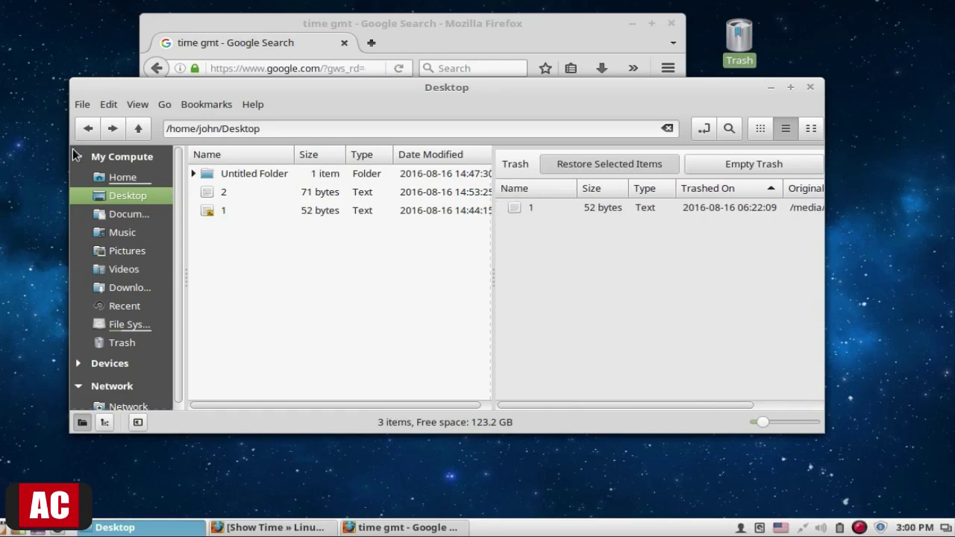
Collapse My Computer, expand Devices and open the 4GBKINGSTON drive in the first pane
{"action": "left_click", "coordinate": [78, 157]}
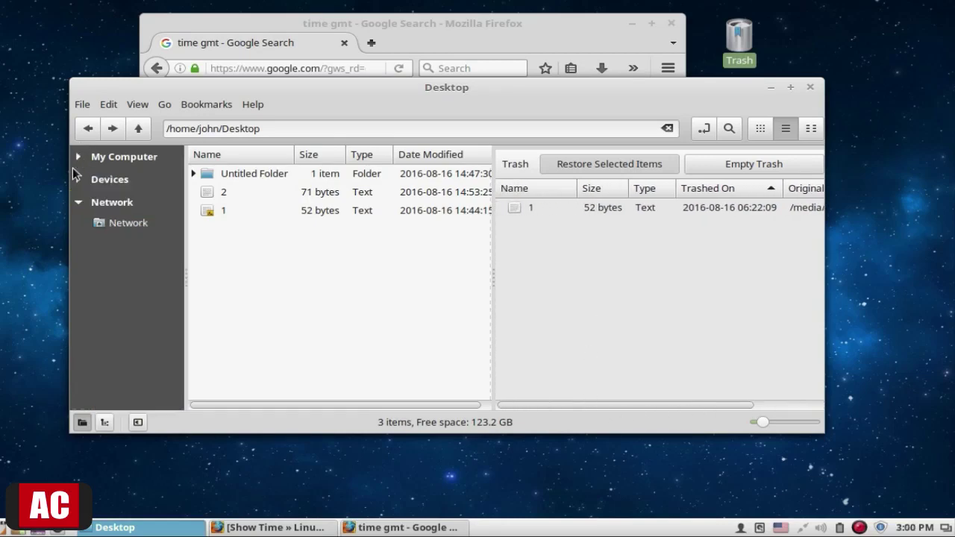
{"action": "left_click", "coordinate": [76, 181]}
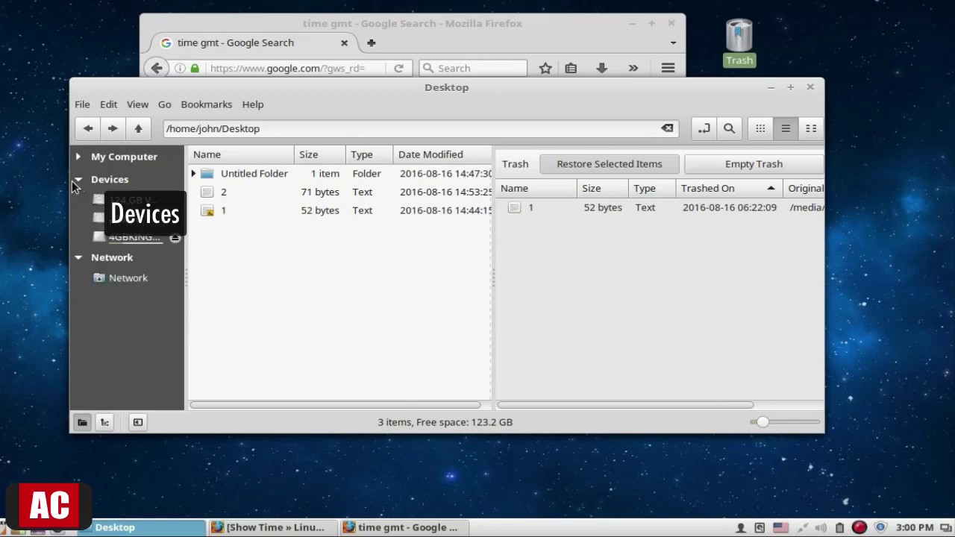
{"action": "left_click", "coordinate": [120, 240]}
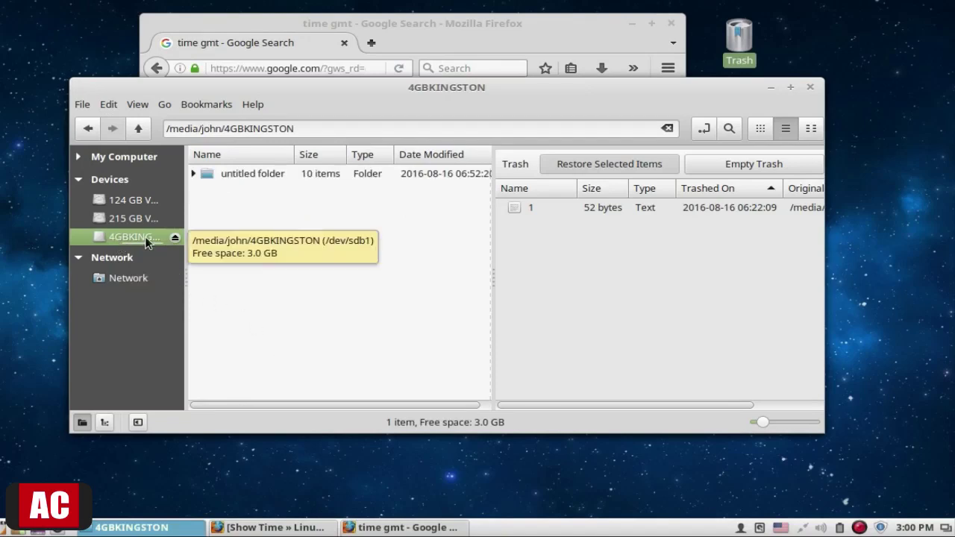
Examine the filesystem type in the 4GBKINGSTON drive's properties and close the dialog
{"action": "right_click", "coordinate": [147, 241]}
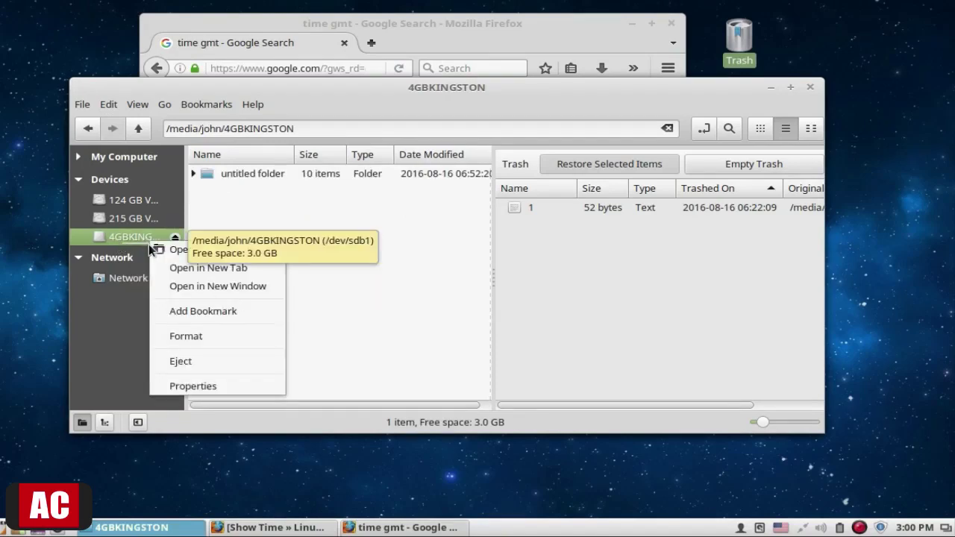
{"action": "left_click", "coordinate": [158, 385]}
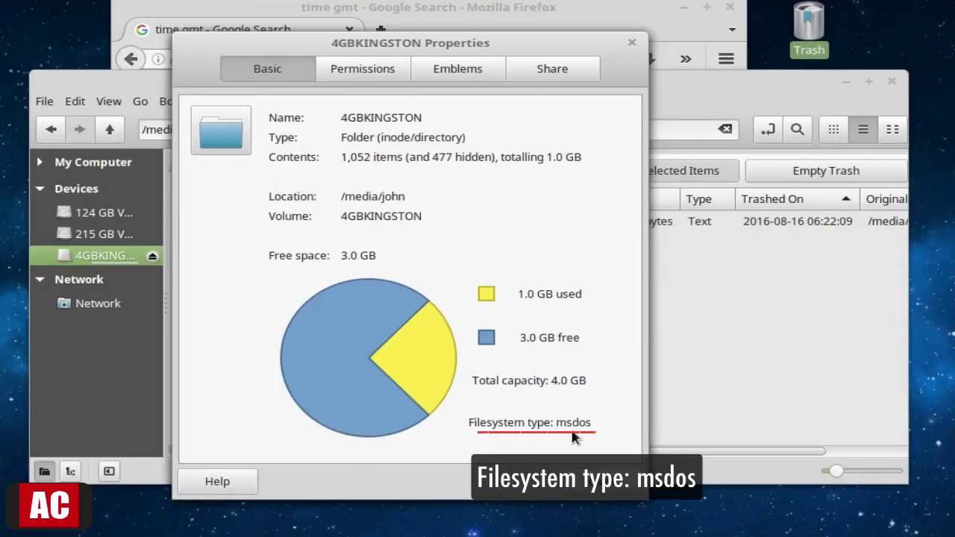
{"action": "left_click", "coordinate": [601, 480]}
Try to restore file 1 from the Trash to its original location
{"action": "left_click", "coordinate": [659, 224]}
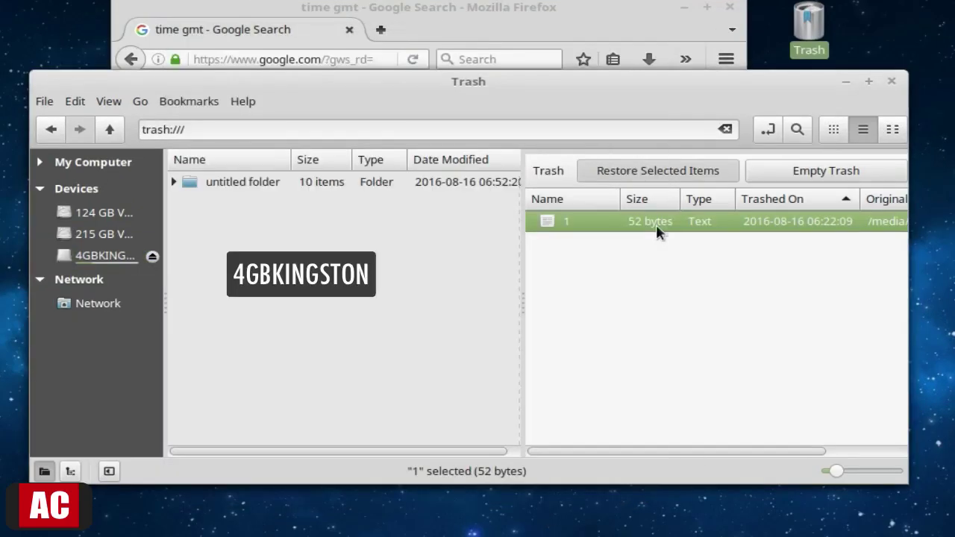
{"action": "right_click", "coordinate": [595, 222]}
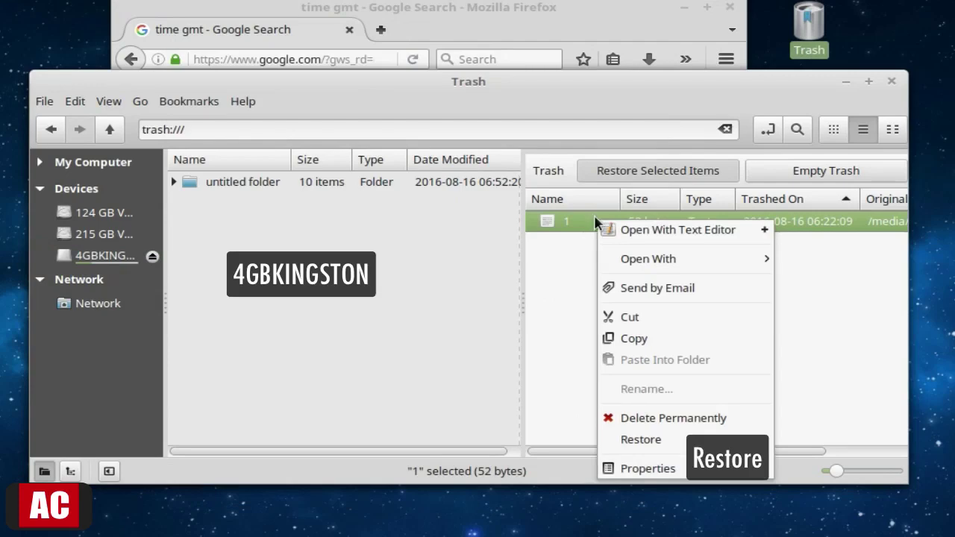
{"action": "left_click", "coordinate": [611, 440]}
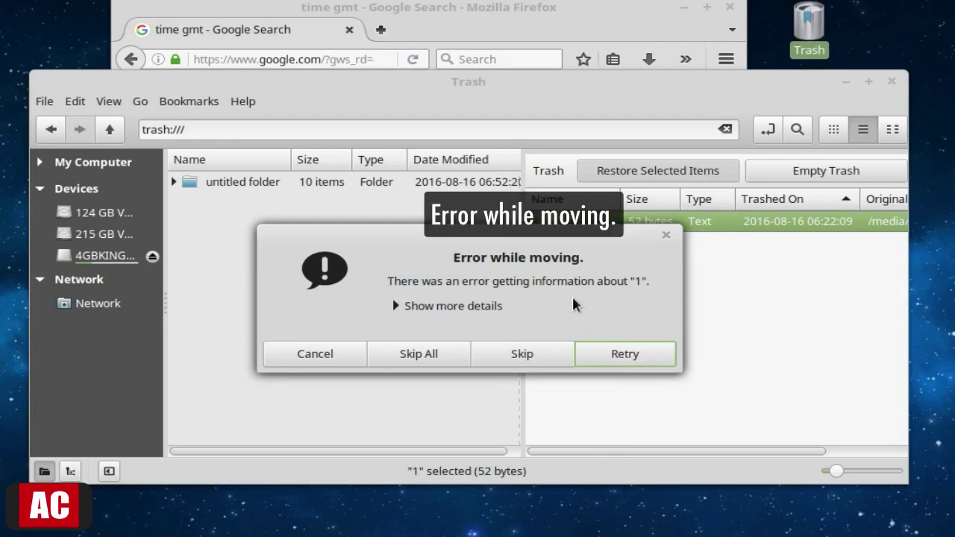
{"action": "left_click", "coordinate": [667, 236]}
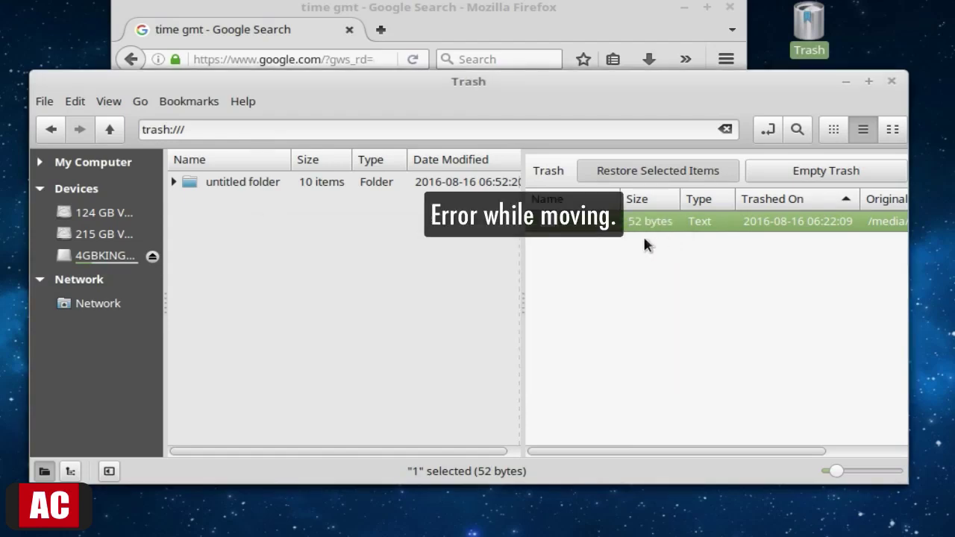
Empty all items from the Trash and deselect file 1
{"action": "left_click", "coordinate": [835, 167]}
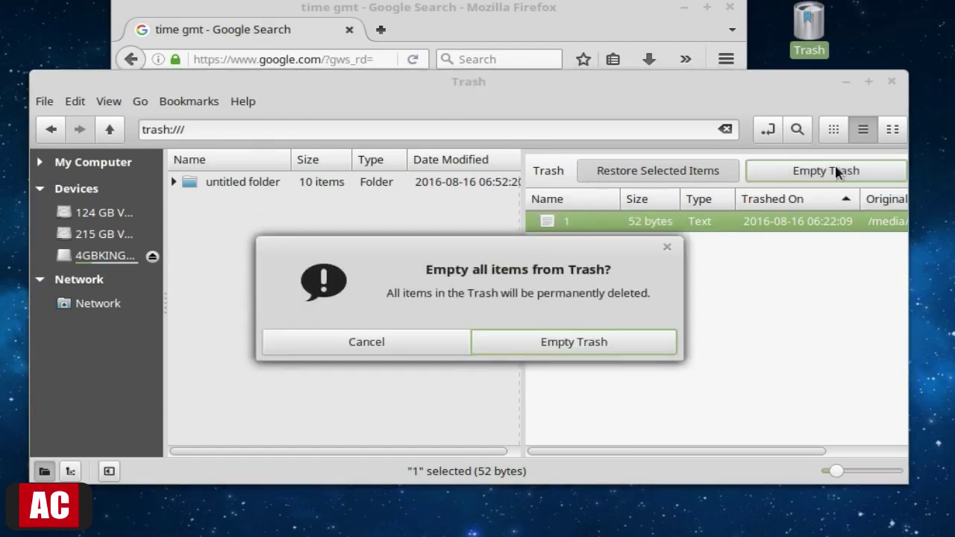
{"action": "left_click", "coordinate": [553, 348]}
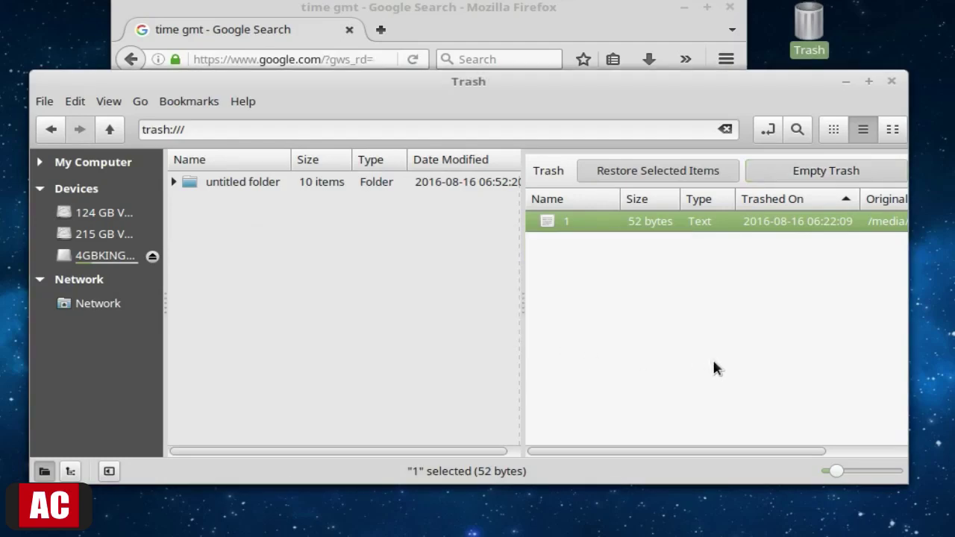
{"action": "left_click", "coordinate": [712, 360]}
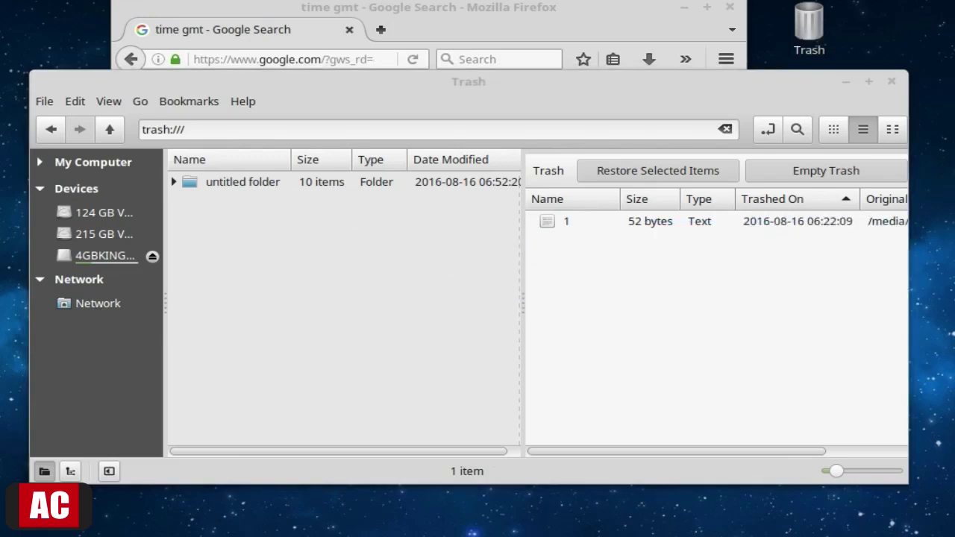
Copy file 2 from the desktop onto the 4GBKINGSTON drive and open the copy
{"action": "left_click_drag", "start_coordinate": [15, 336], "coordinate": [297, 228]}
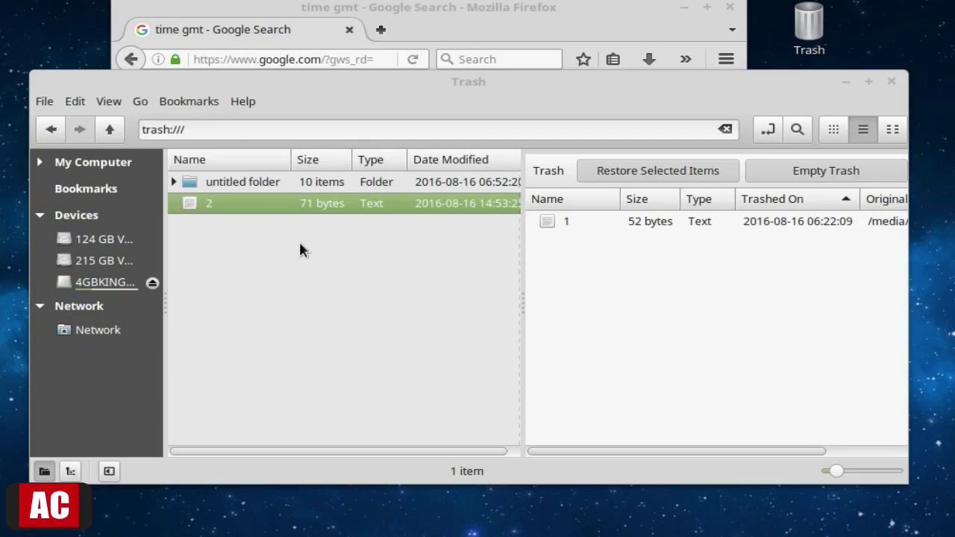
{"action": "left_click", "coordinate": [261, 202]}
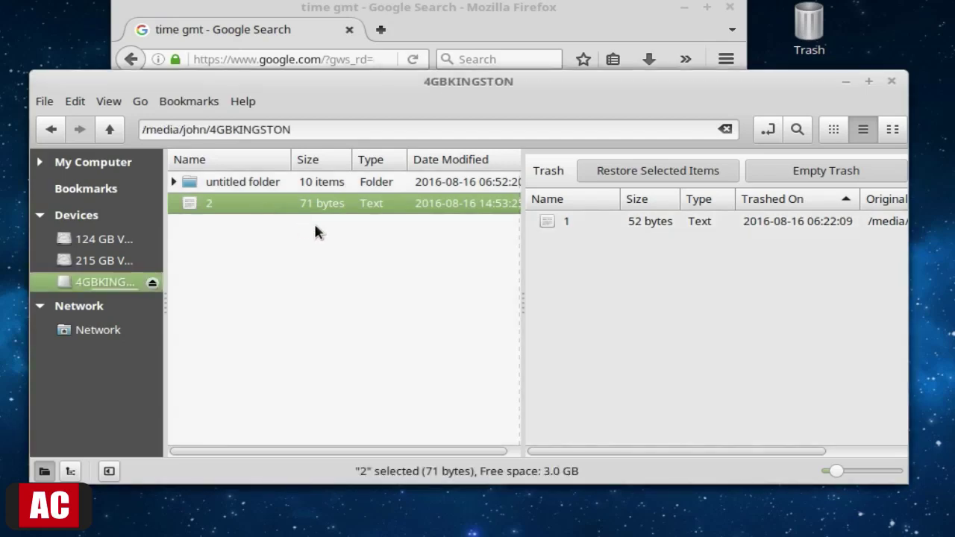
{"action": "double_click", "coordinate": [256, 206]}
Append a blank line and the line aaaxxxxxxxxaaaaaaaa to the end of the file, save it and close the editor
{"action": "key", "text": "ctrl+End"}
{"action": "key", "text": "Return"}
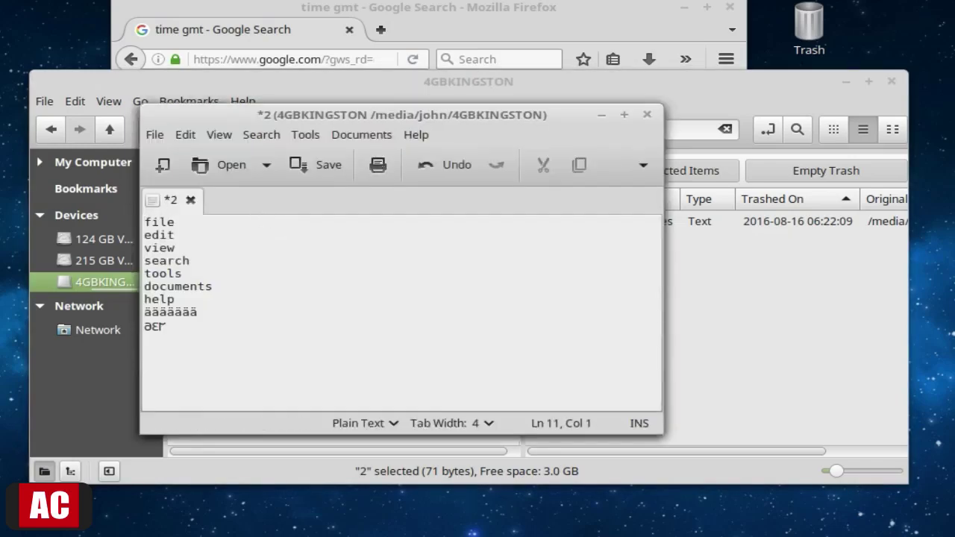
{"action": "type", "text": "aaaxxxxxxxxxaaaaaaa"}
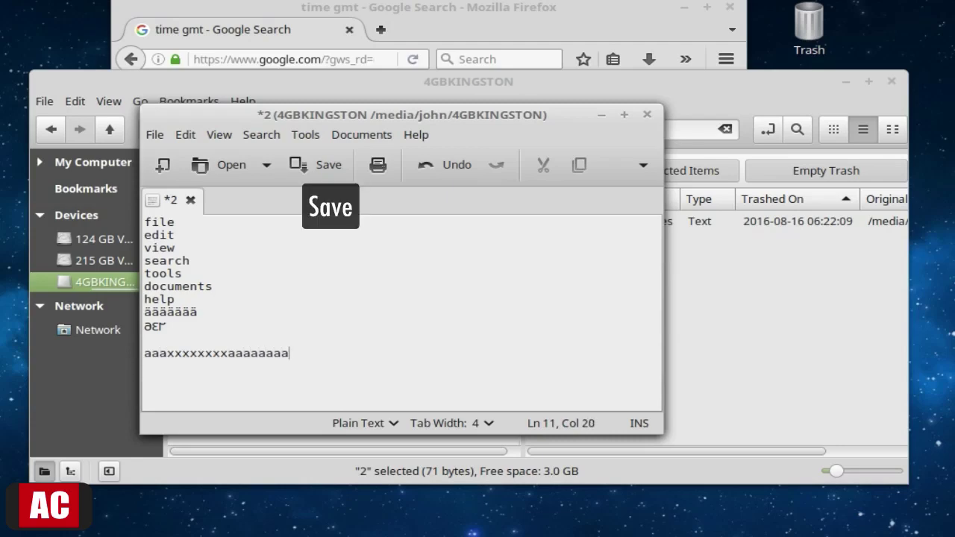
{"action": "left_click", "coordinate": [326, 167]}
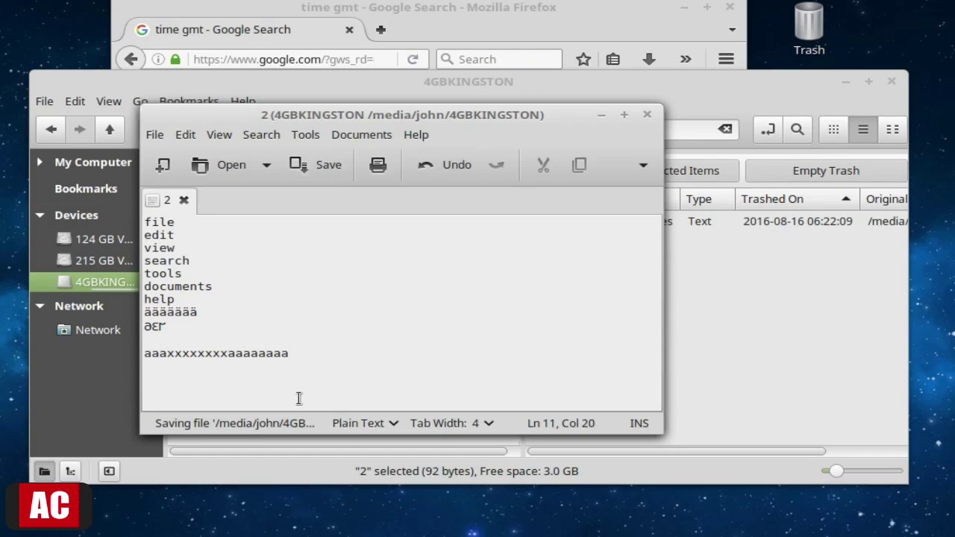
{"action": "left_click", "coordinate": [647, 115]}
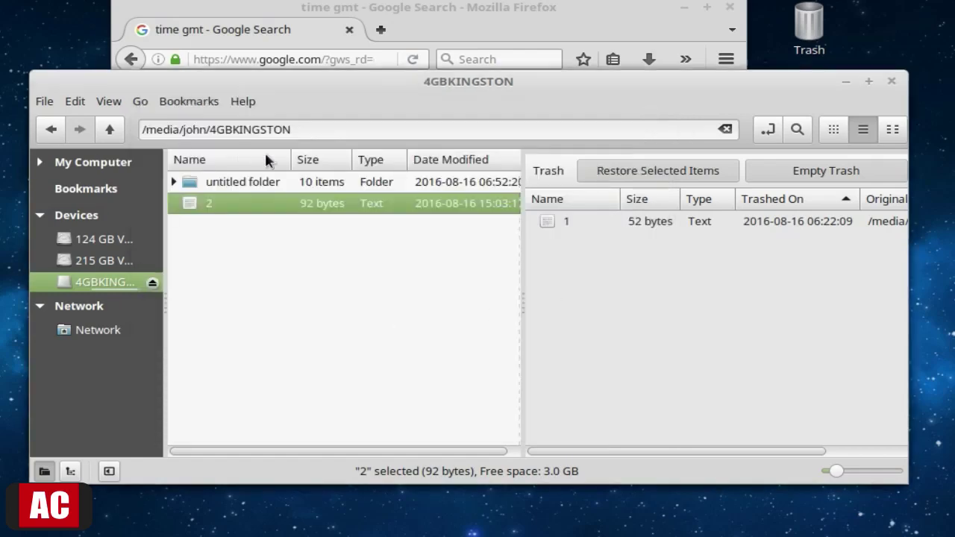
Move file 2 on the 4GBKINGSTON drive to the Trash
{"action": "right_click", "coordinate": [255, 207]}
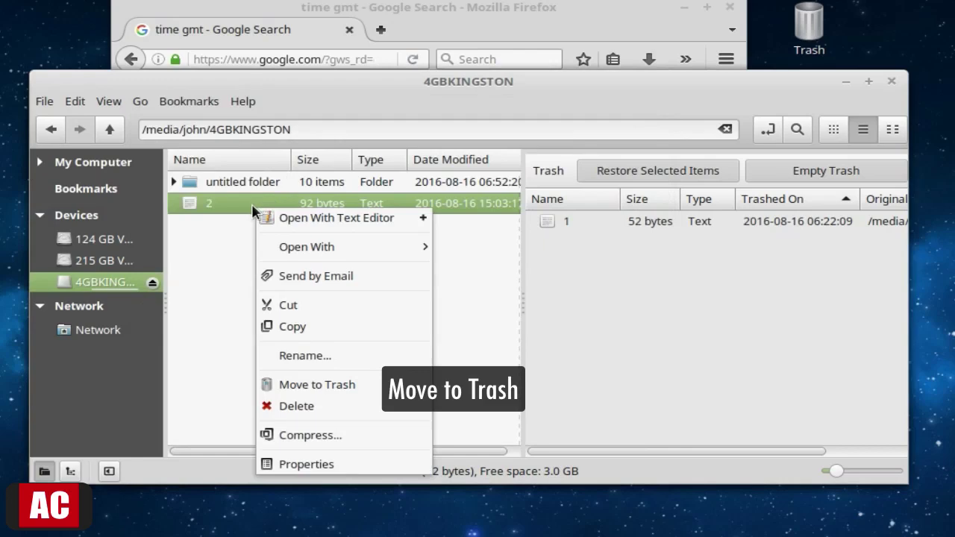
{"action": "left_click", "coordinate": [276, 388]}
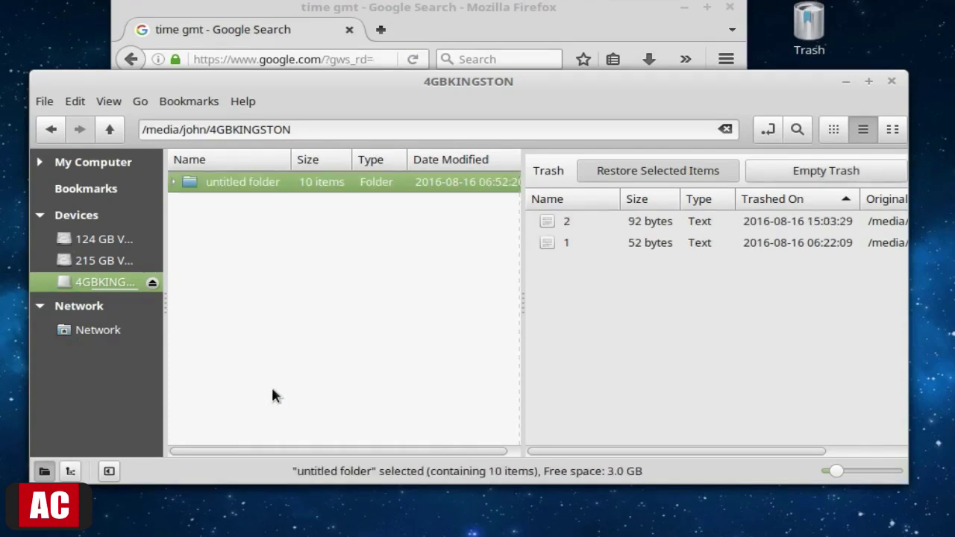
Try to restore the trashed file 2 to its original location on the 4GBKINGSTON drive and dismiss the error
{"action": "left_click", "coordinate": [681, 220]}
{"action": "left_click_drag", "start_coordinate": [801, 450], "coordinate": [889, 447]}
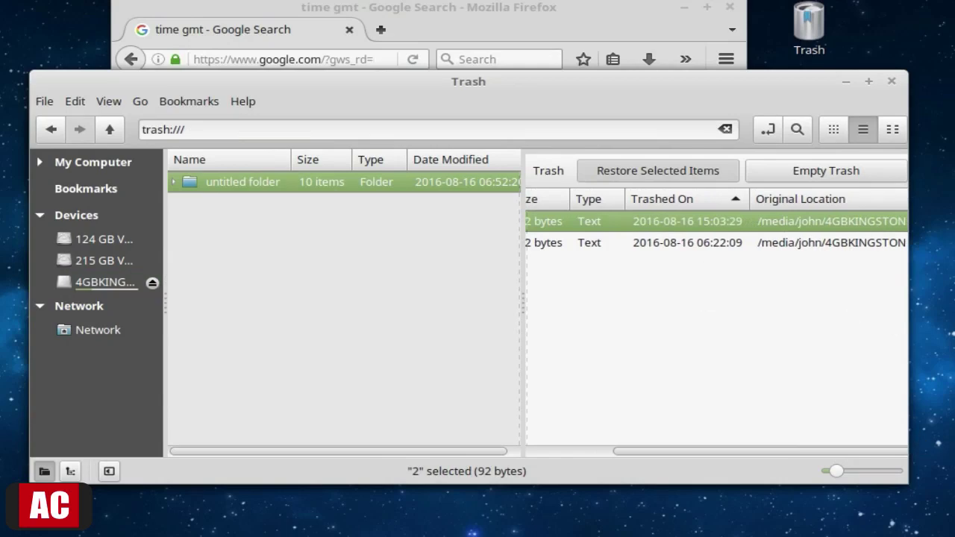
{"action": "right_click", "coordinate": [655, 218]}
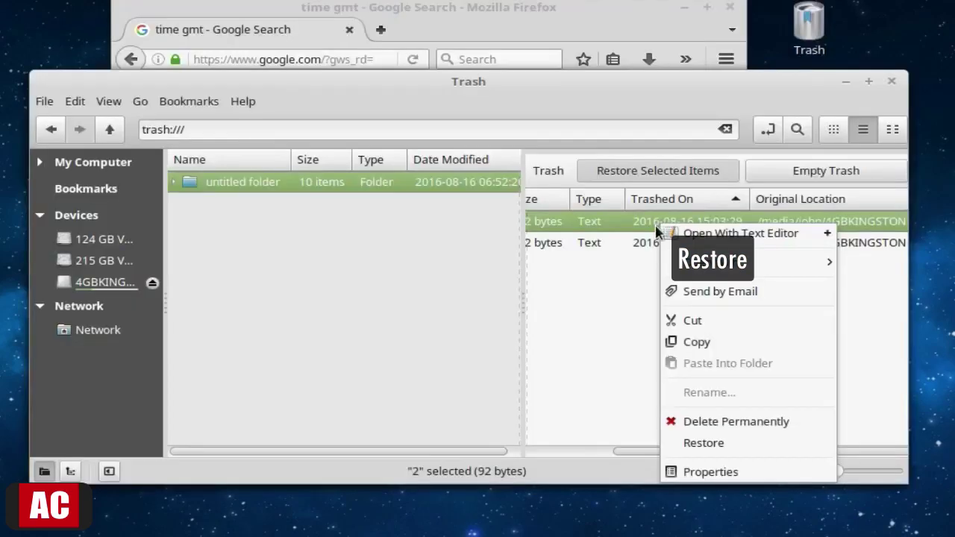
{"action": "left_click", "coordinate": [669, 443]}
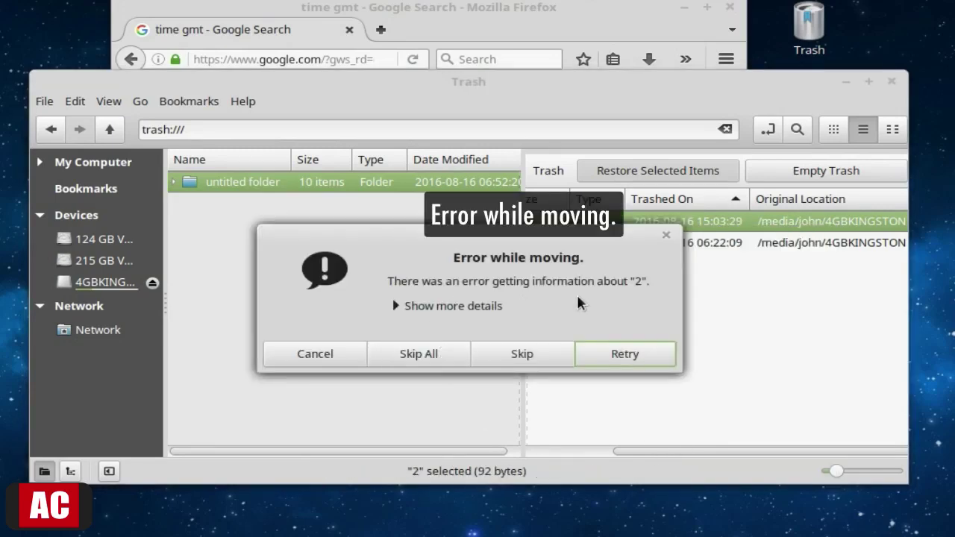
{"action": "left_click", "coordinate": [666, 235]}
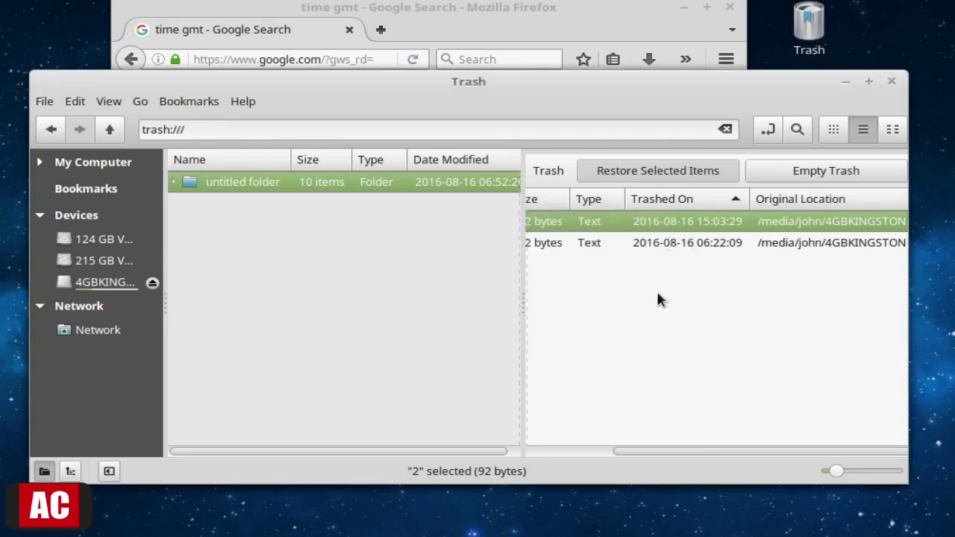
Try to permanently delete file 2 from the Trash and dismiss the error
{"action": "right_click", "coordinate": [619, 222]}
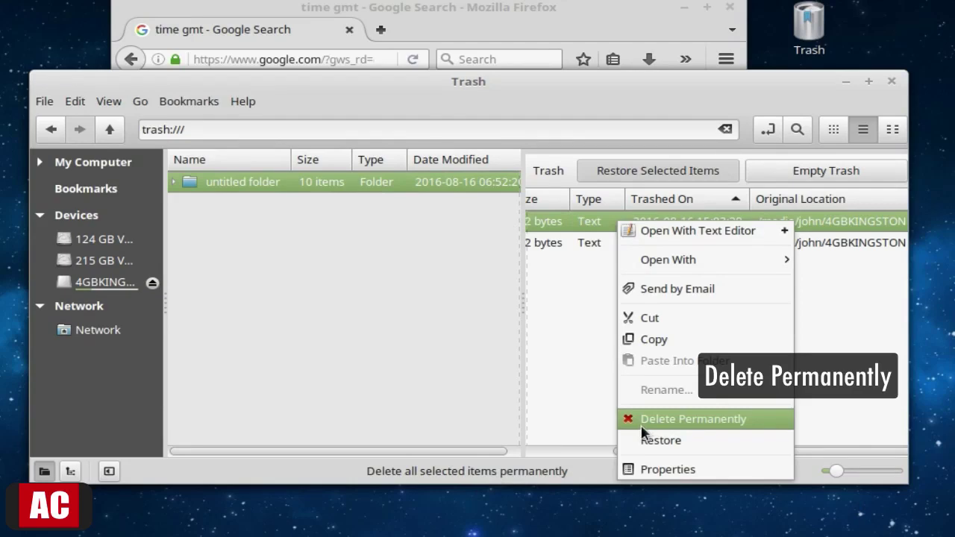
{"action": "left_click", "coordinate": [639, 423]}
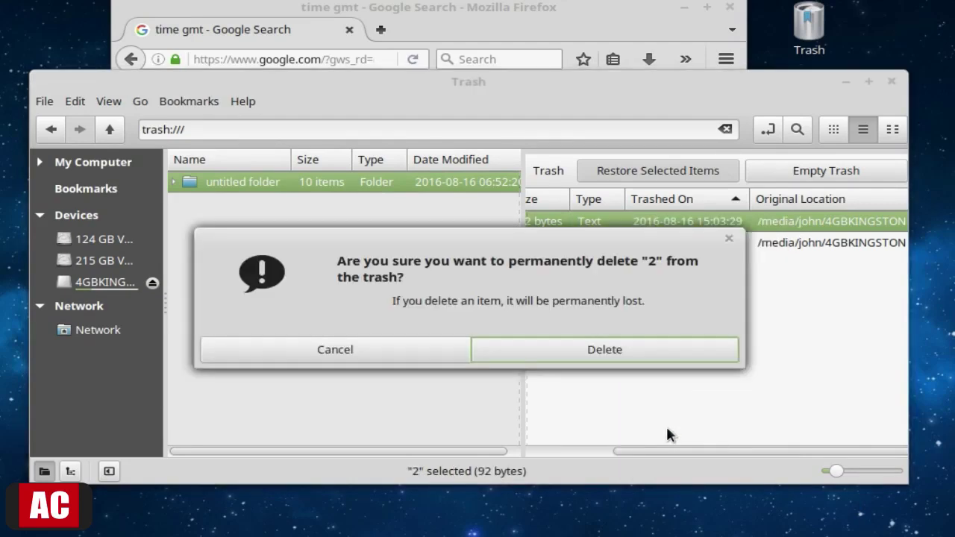
{"action": "left_click", "coordinate": [640, 351]}
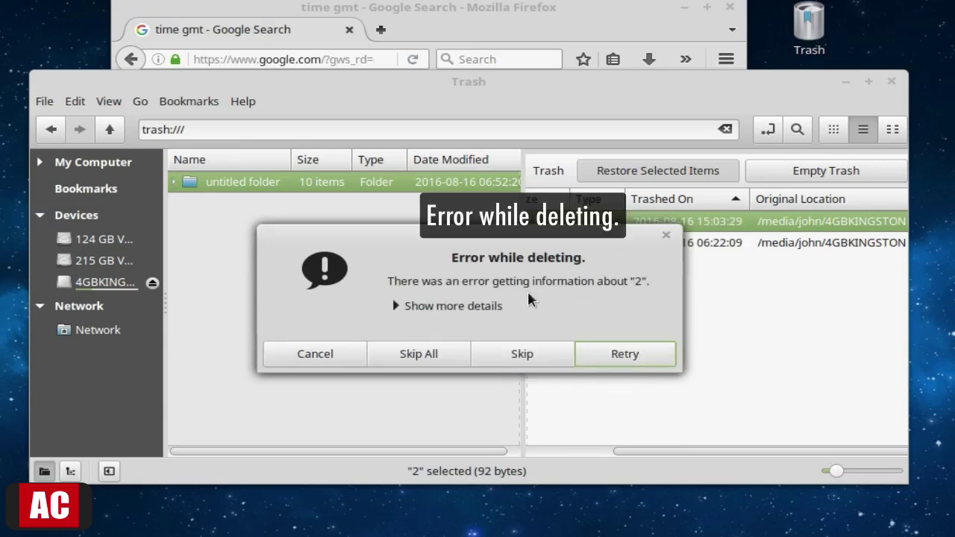
{"action": "left_click", "coordinate": [666, 236]}
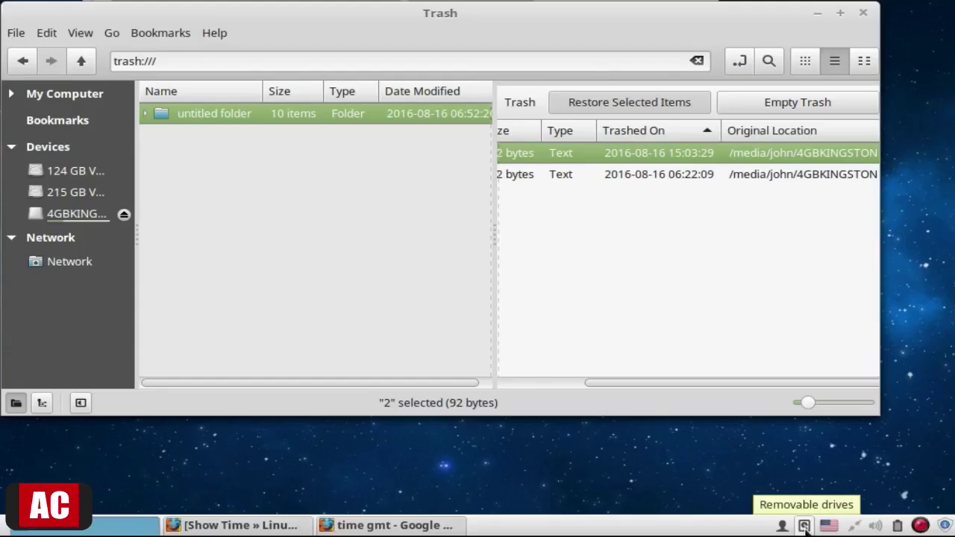
Eject the 4GBKINGSTON removable drive and deselect file 2 in the Trash listing
{"action": "left_click", "coordinate": [804, 526]}
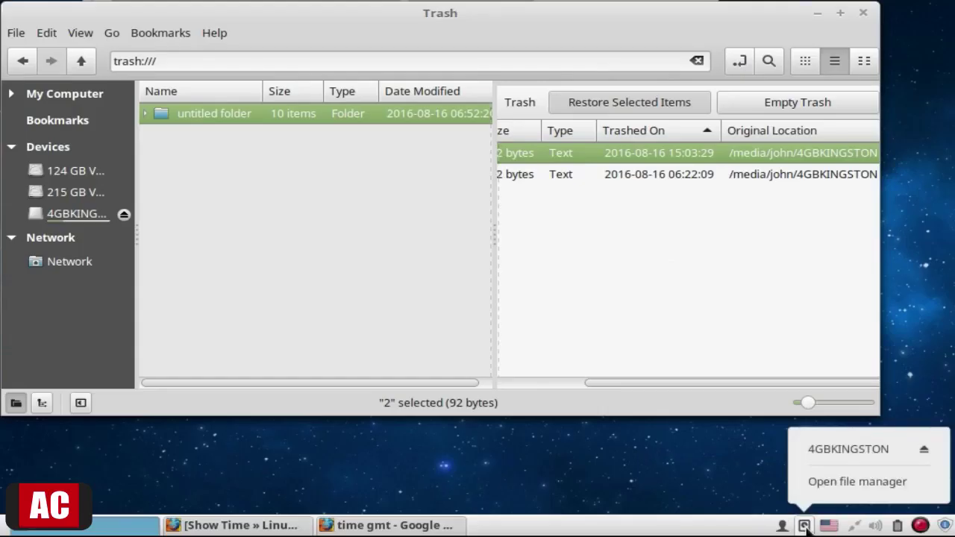
{"action": "left_click", "coordinate": [924, 452]}
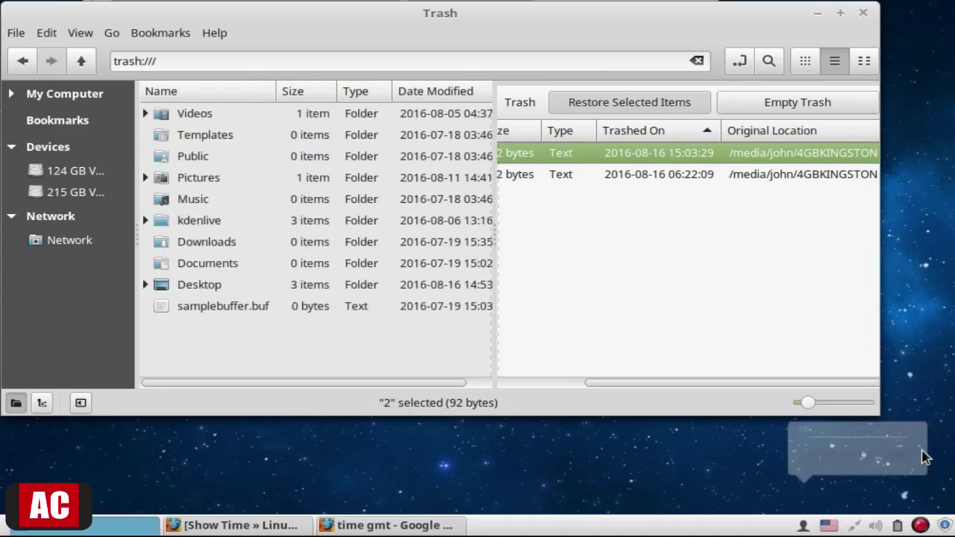
{"action": "left_click", "coordinate": [701, 283]}
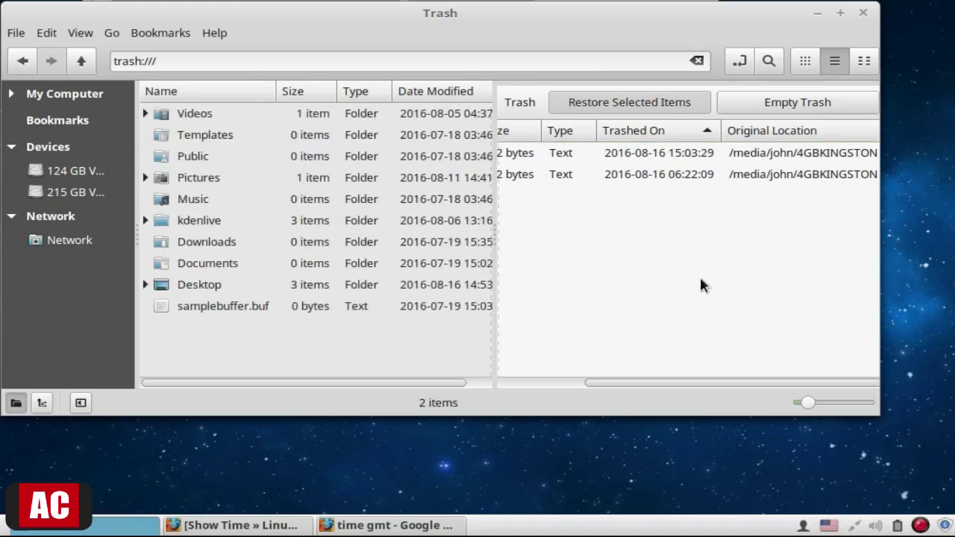
Expand the My Computer places and refresh the Trash listing by switching to the Desktop folder and back to Trash
{"action": "left_click", "coordinate": [12, 93]}
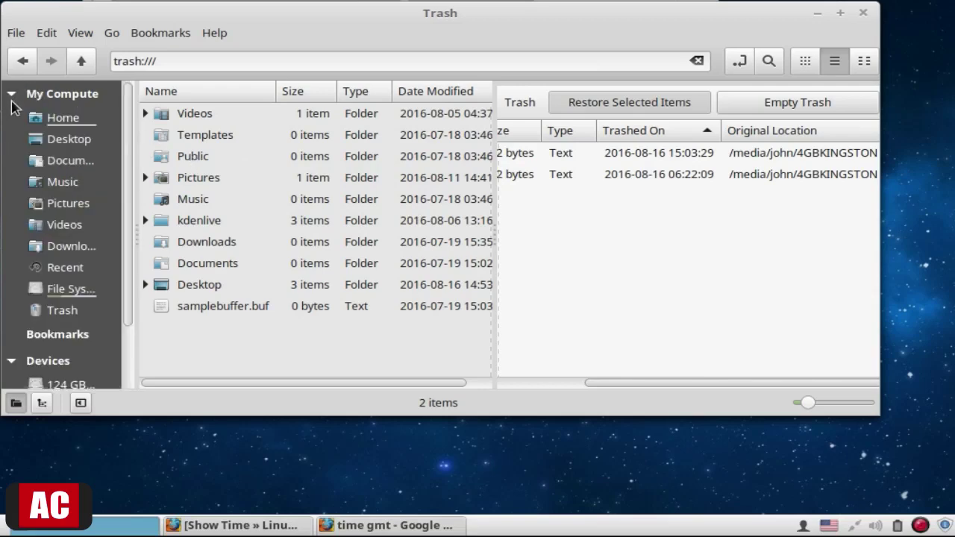
{"action": "left_click", "coordinate": [75, 144]}
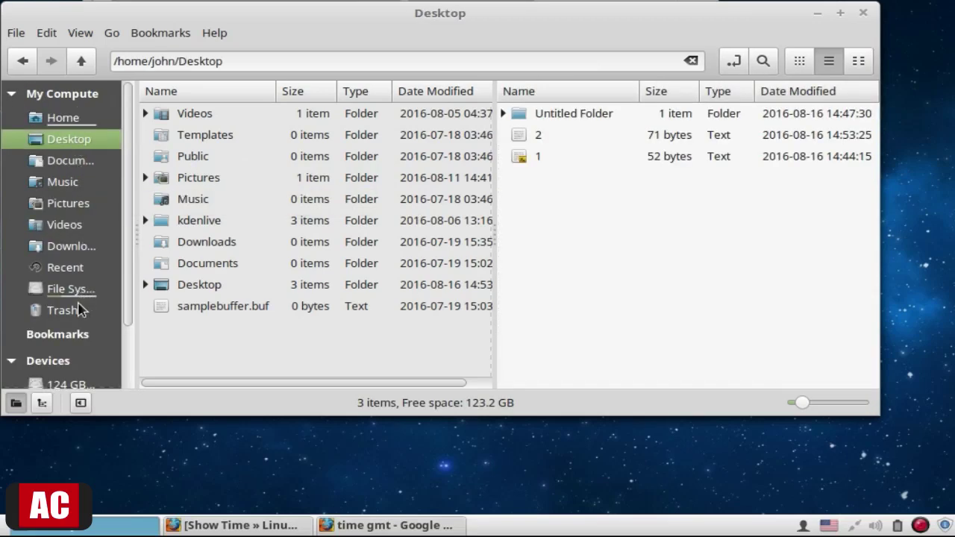
{"action": "left_click", "coordinate": [78, 311]}
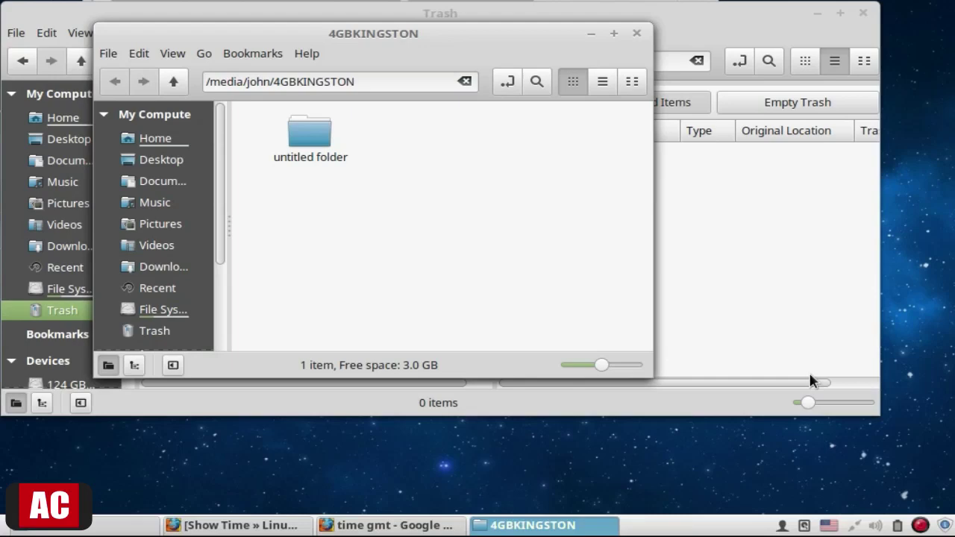
Close the separate 4GBKINGSTON window and restore file 2 from the Trash to the drive
{"action": "key", "text": "ctrl+w"}
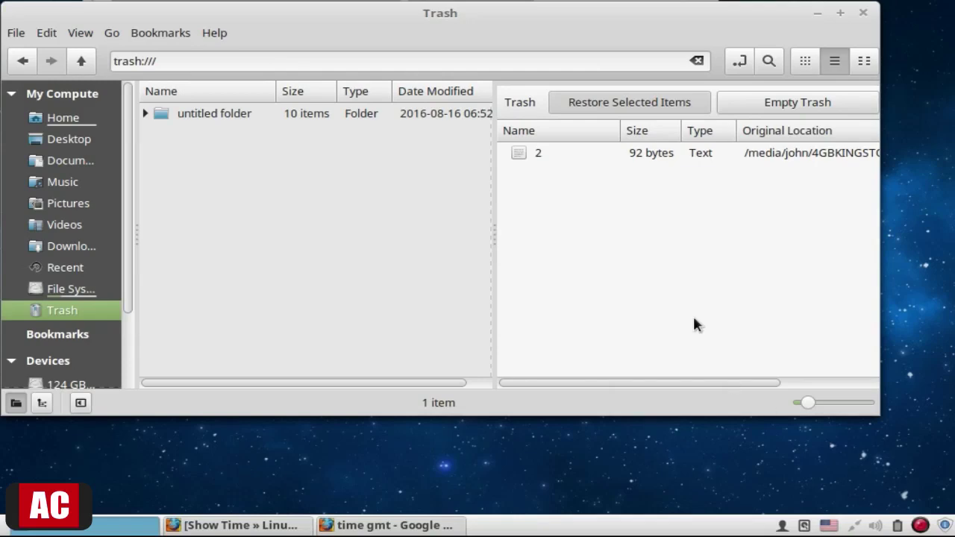
{"action": "left_click", "coordinate": [525, 154]}
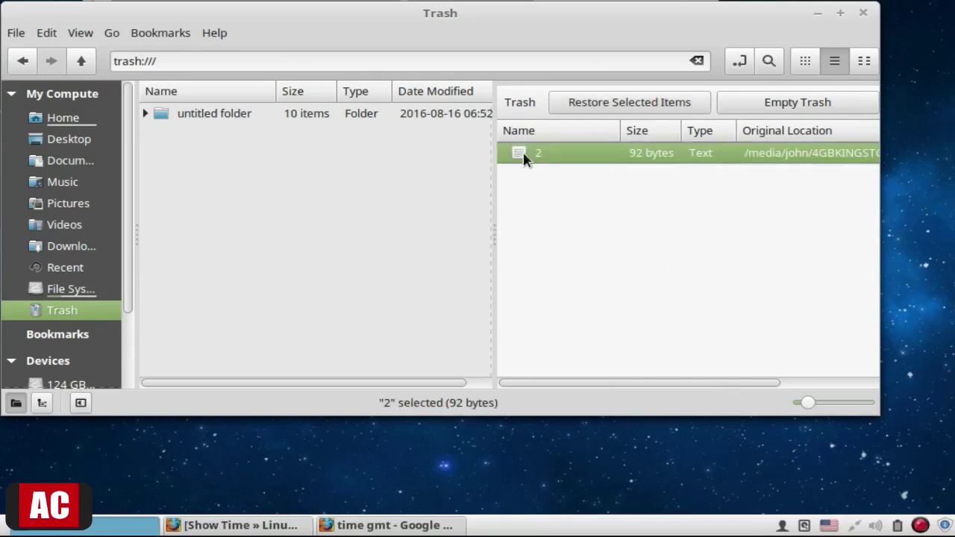
{"action": "left_click", "coordinate": [617, 104]}
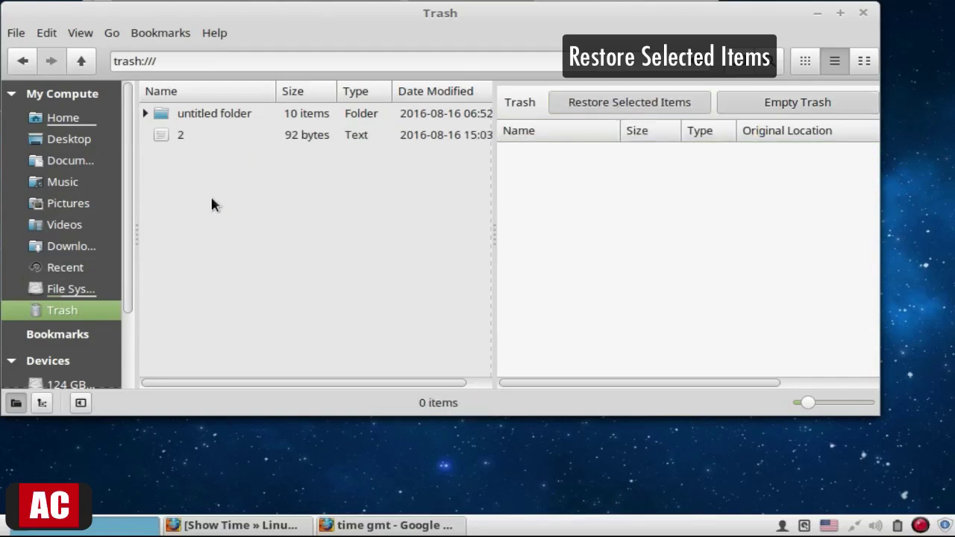